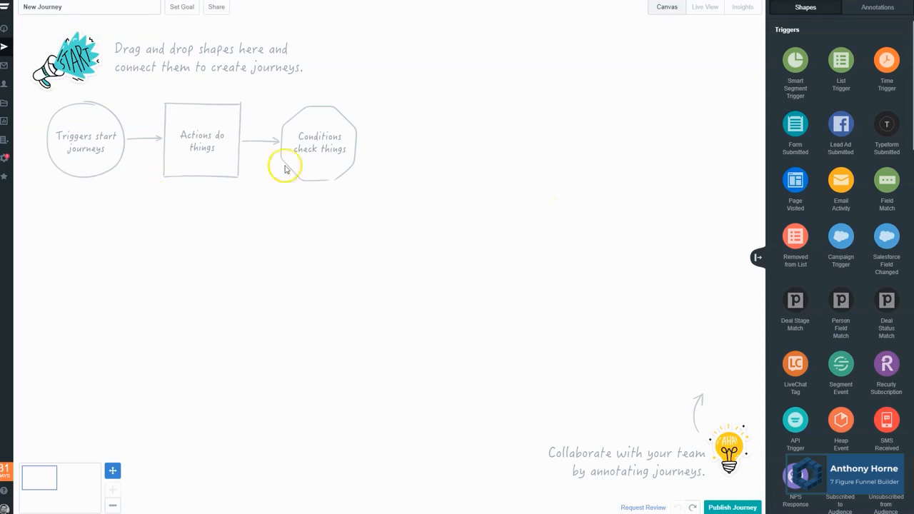
Place a Form Submitted trigger on the canvas and connect it to a new Add to List action beside it.
drag(796, 127, 87, 140)
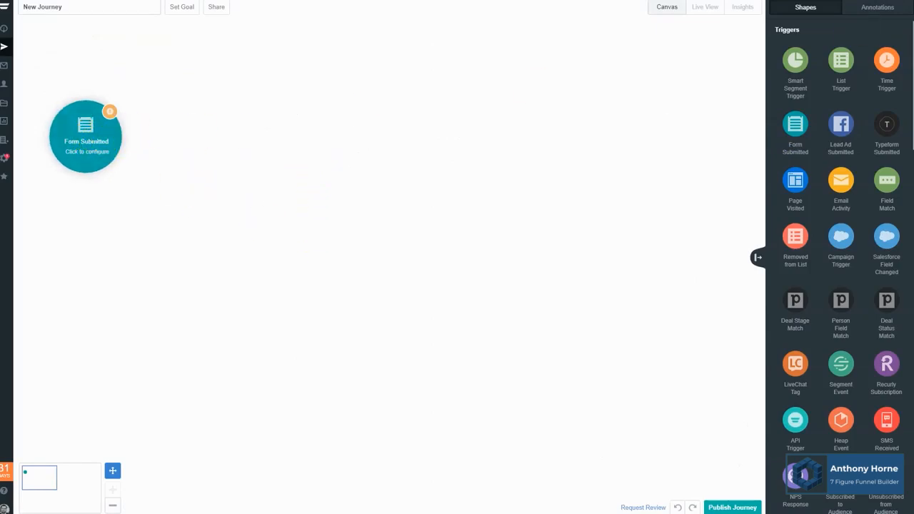
scroll(837, 139, down, 10)
scroll(837, 82, down, 1)
scroll(837, 90, up, 2)
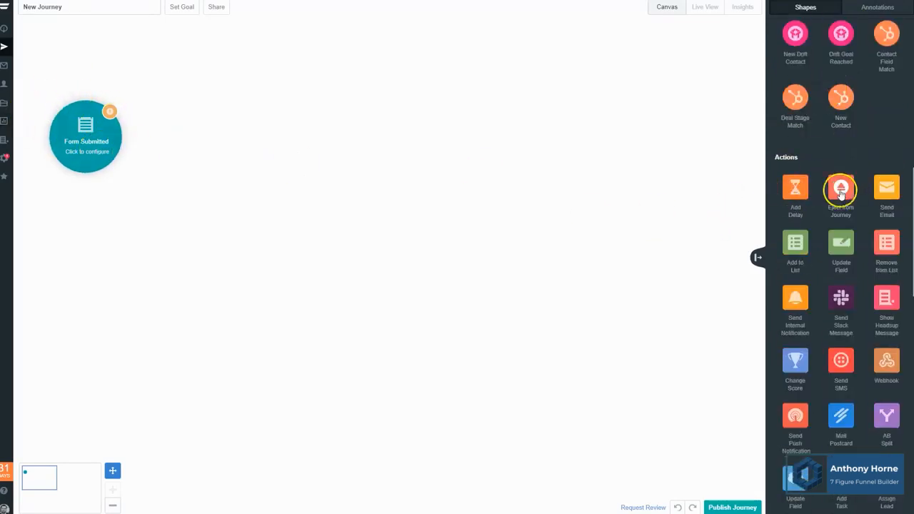
drag(795, 247, 218, 136)
drag(122, 140, 219, 138)
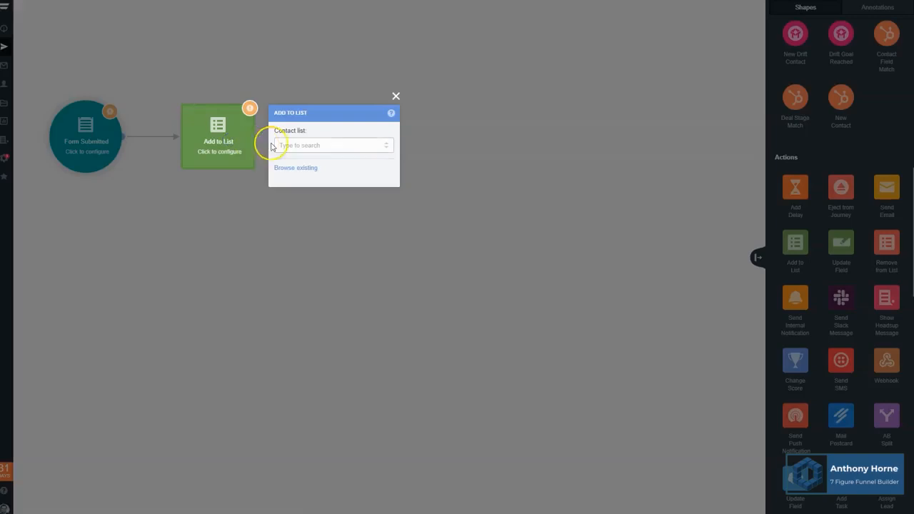
Set the Add to List action's contact list to Sunset Contacts.
click(333, 145)
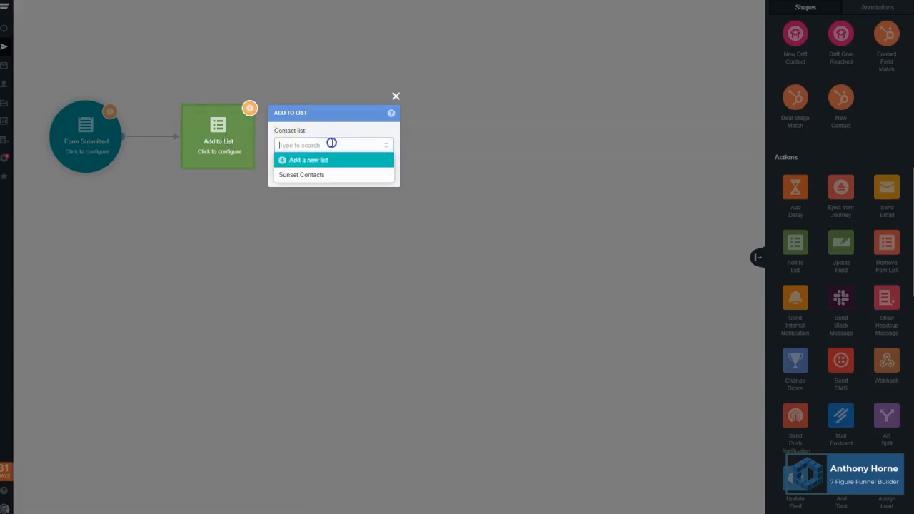
click(313, 179)
click(312, 50)
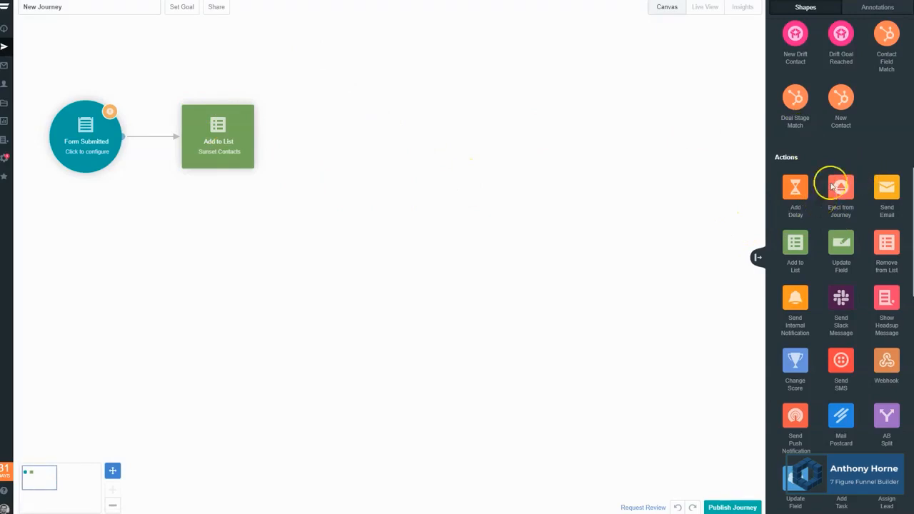
Place a Send Email action after Add to List and connect Add to List to it.
drag(889, 198, 360, 138)
drag(253, 136, 339, 138)
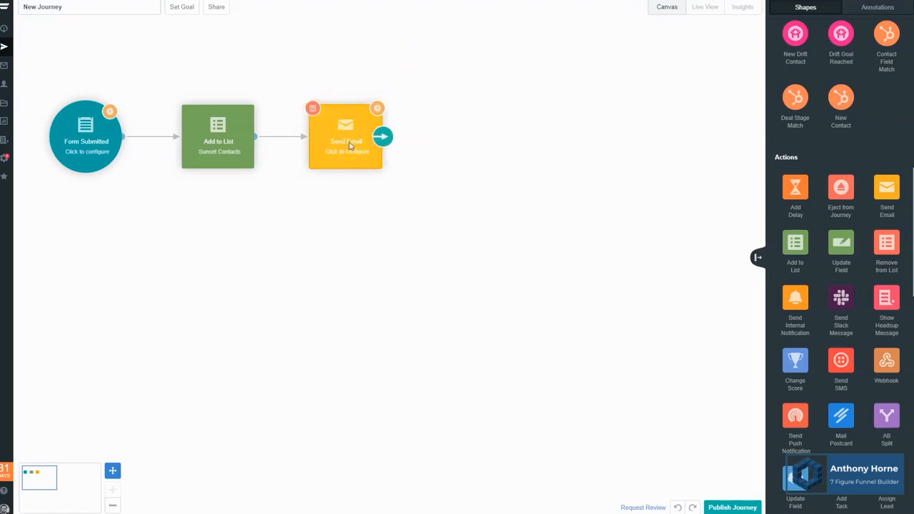
Look at the Send Email action's settings and the editor choices for creating a new email.
click(350, 146)
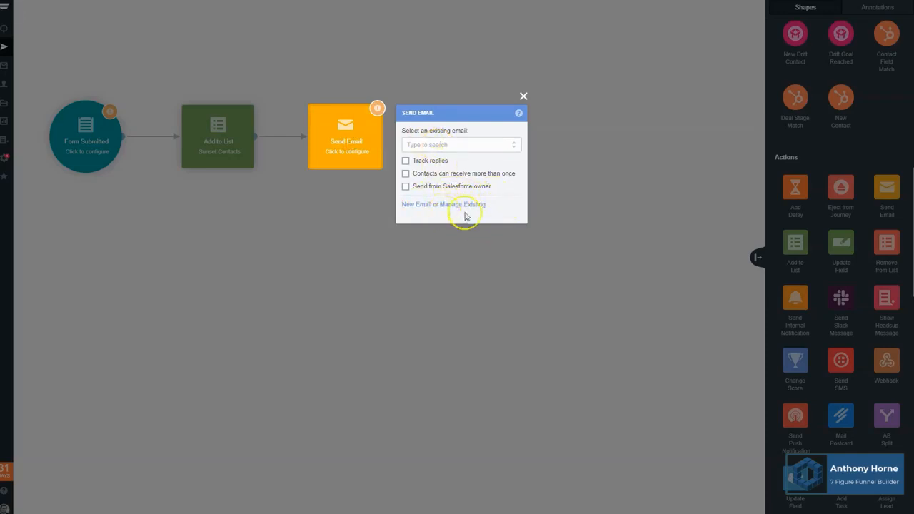
click(418, 206)
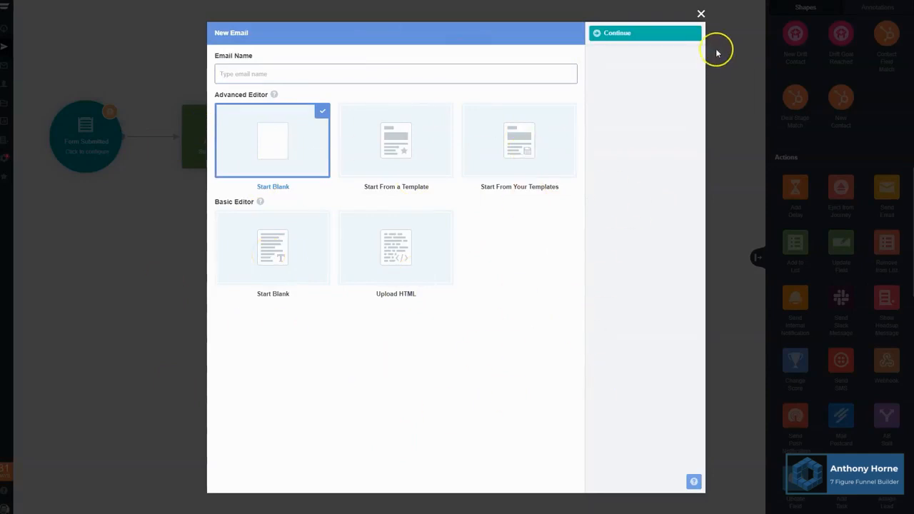
click(701, 14)
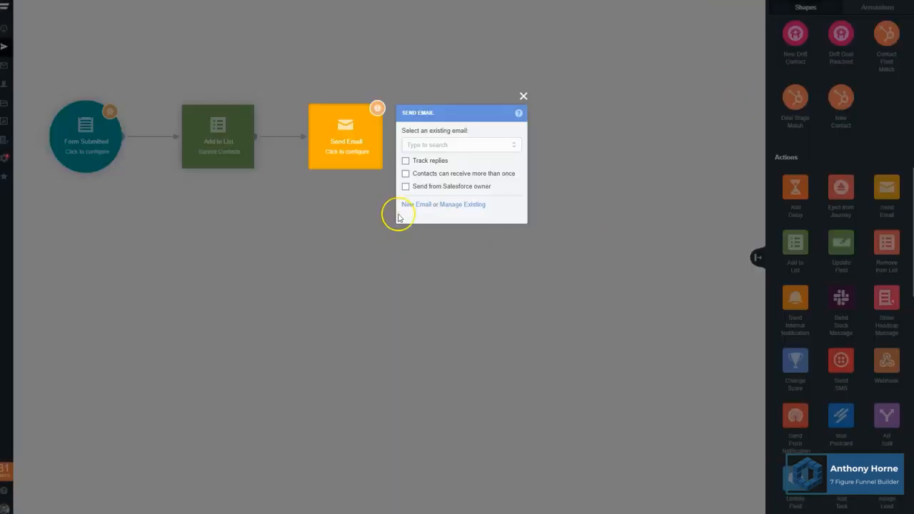
click(615, 90)
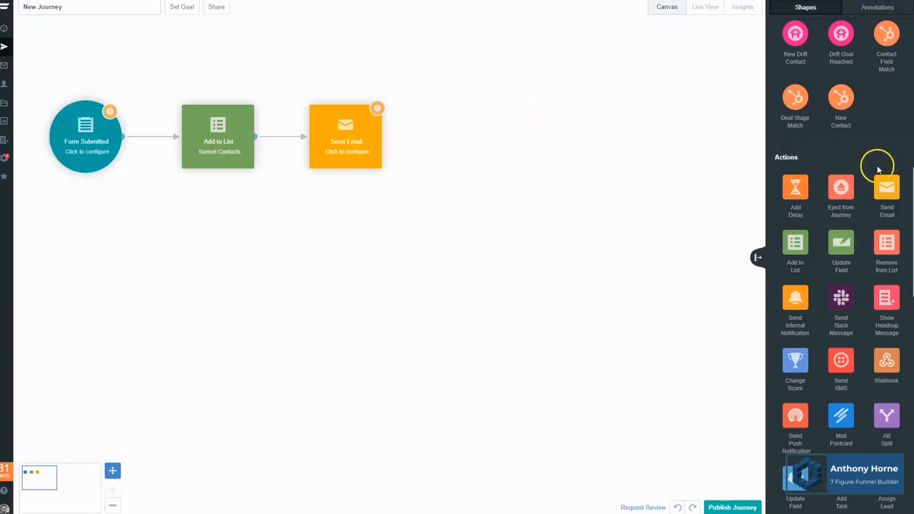
Place a Facebook Add to Audience action below Form Submitted and connect the trigger to it.
mouse_move(97, 139)
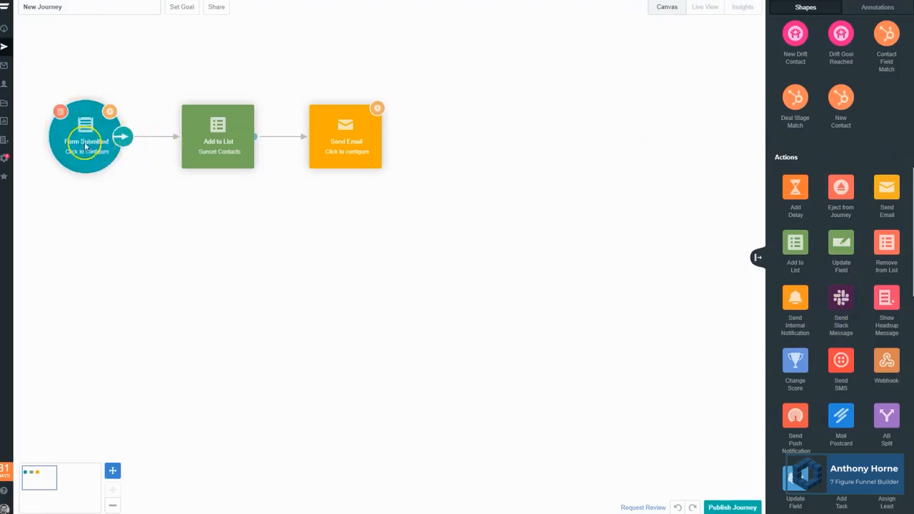
scroll(878, 303, down, 10)
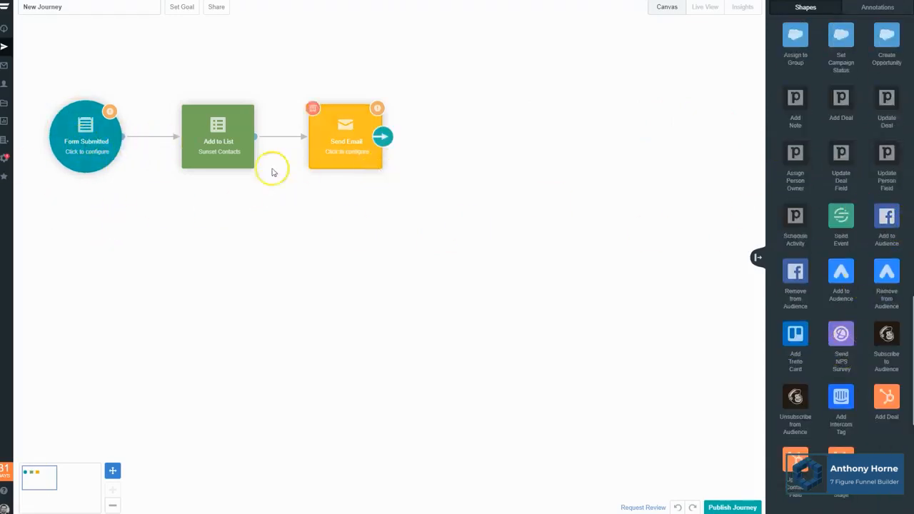
drag(887, 221, 78, 242)
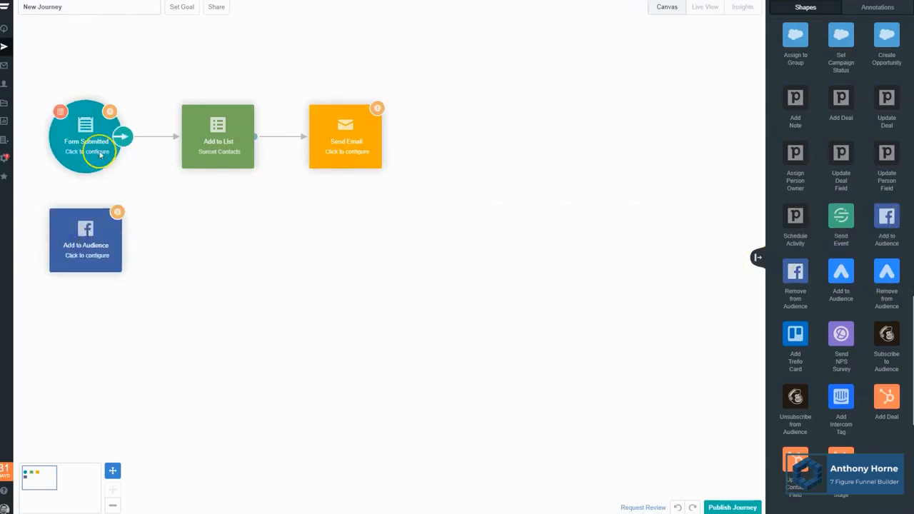
drag(122, 136, 85, 236)
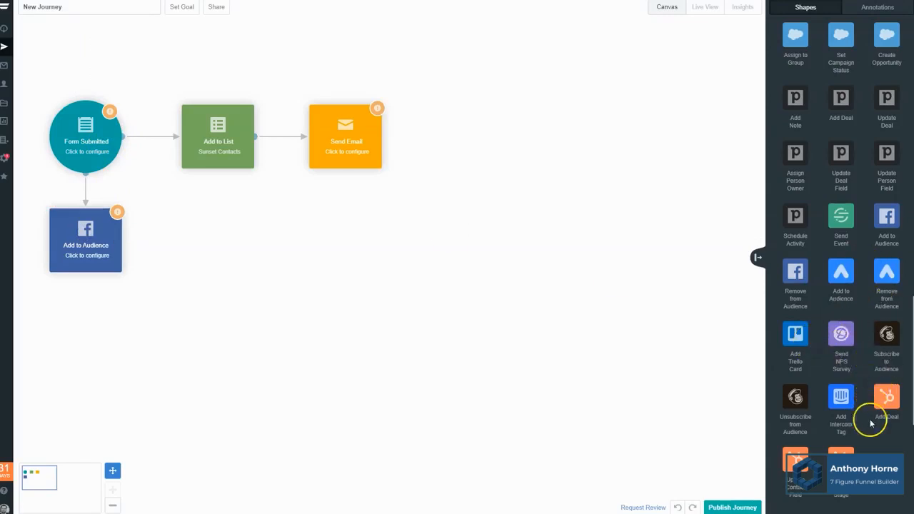
Place a Send SMS action below Add to Audience and connect Add to Audience to it.
scroll(848, 429, up, 10)
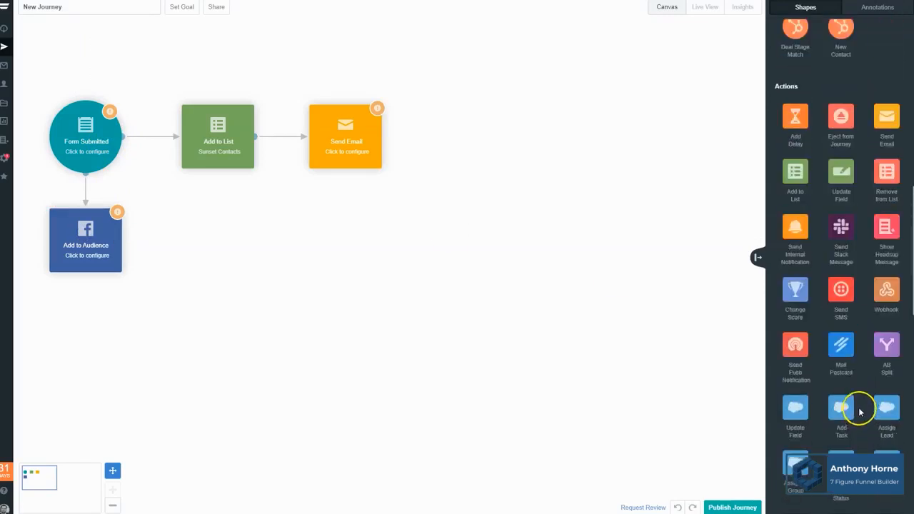
scroll(851, 375, up, 1)
scroll(814, 422, down, 2)
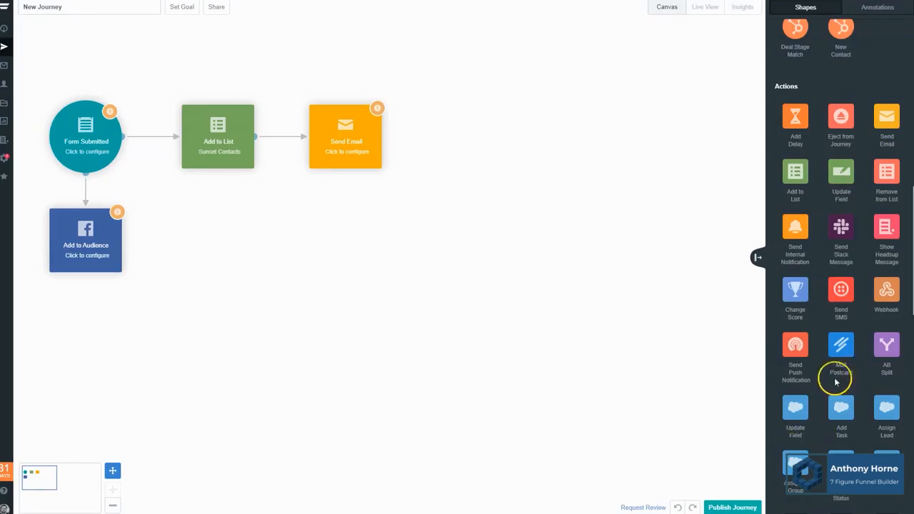
drag(841, 289, 86, 347)
drag(121, 241, 90, 350)
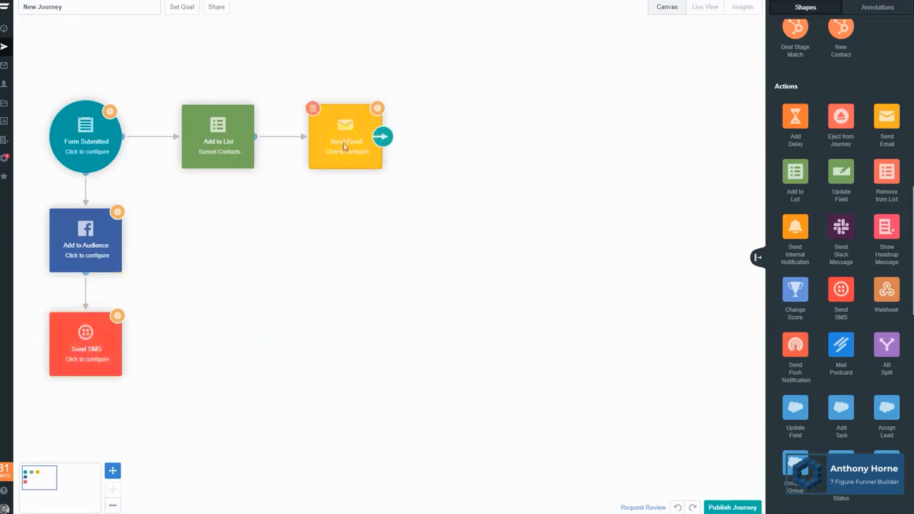
Add a title annotation reading "Welcome & Delivery" in the empty canvas area beyond the Send Email action.
click(645, 119)
click(309, 130)
scroll(873, 184, up, 10)
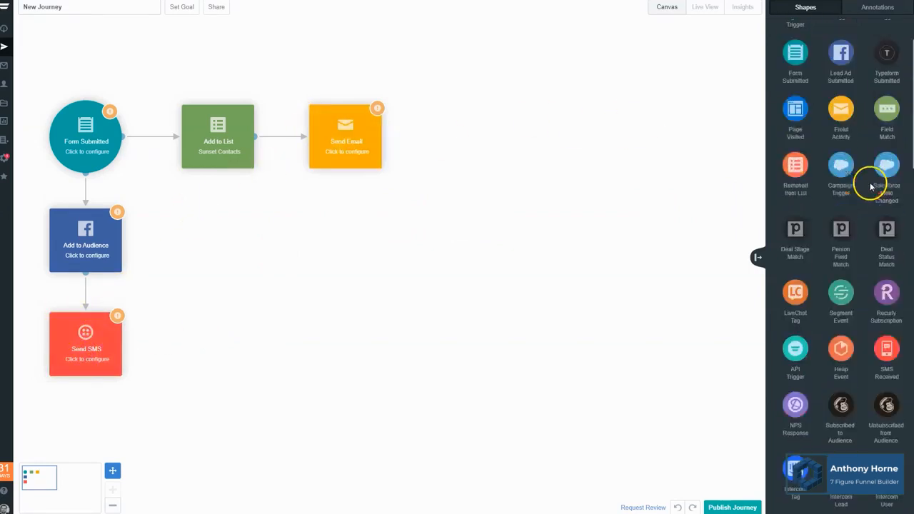
click(880, 13)
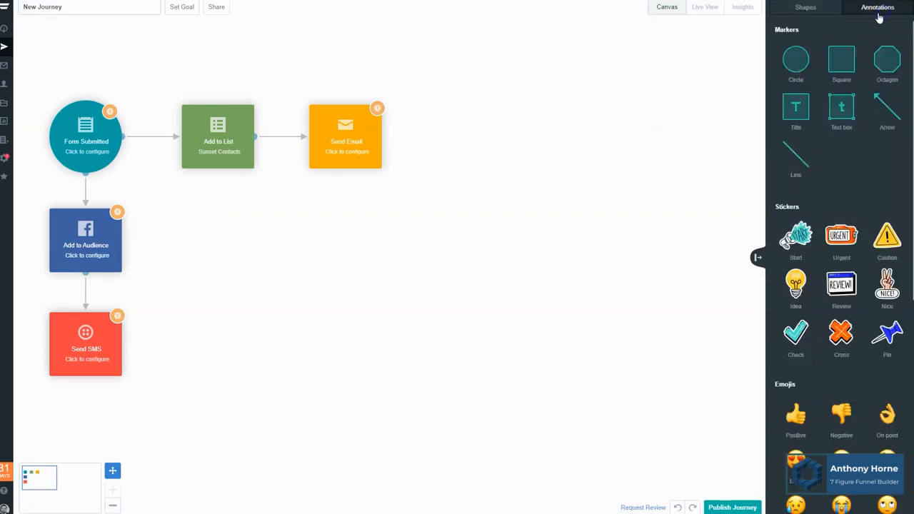
mouse_move(794, 108)
mouse_down()
mouse_move(465, 96)
mouse_move(493, 105)
mouse_up()
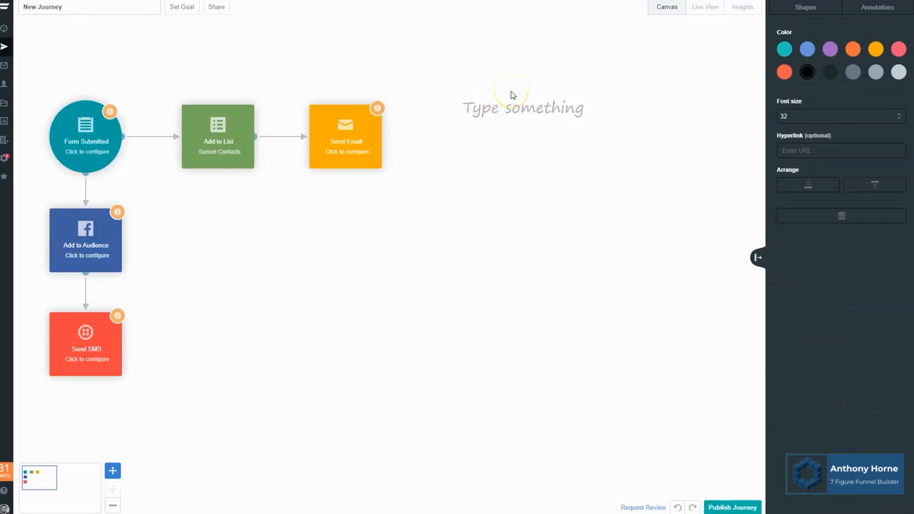
text(Welcome & Delive)
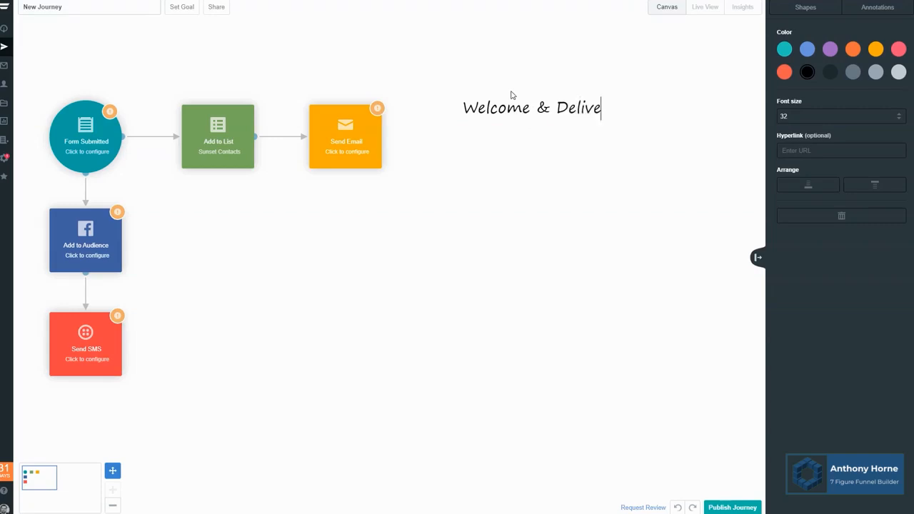
click(511, 95)
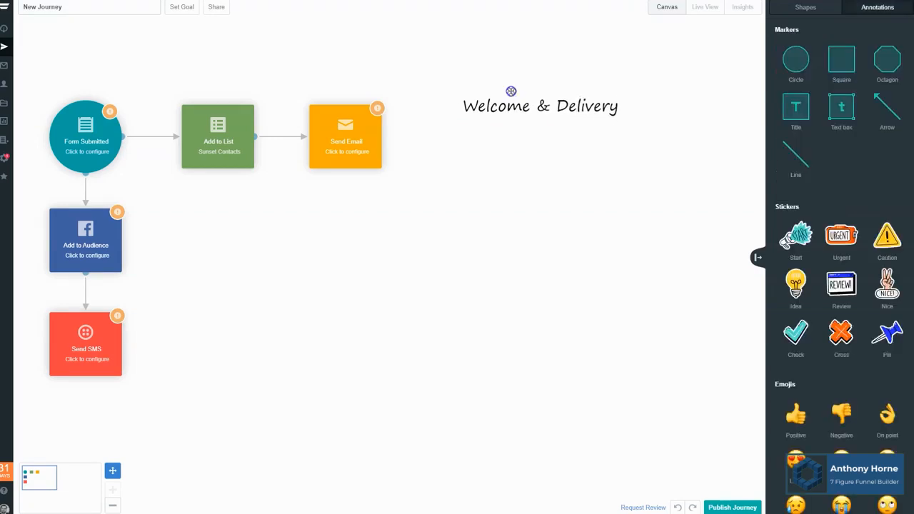
Shrink the "Welcome & Delivery" title and move it directly above the Send Email action.
click(592, 107)
drag(592, 108, 382, 91)
click(433, 147)
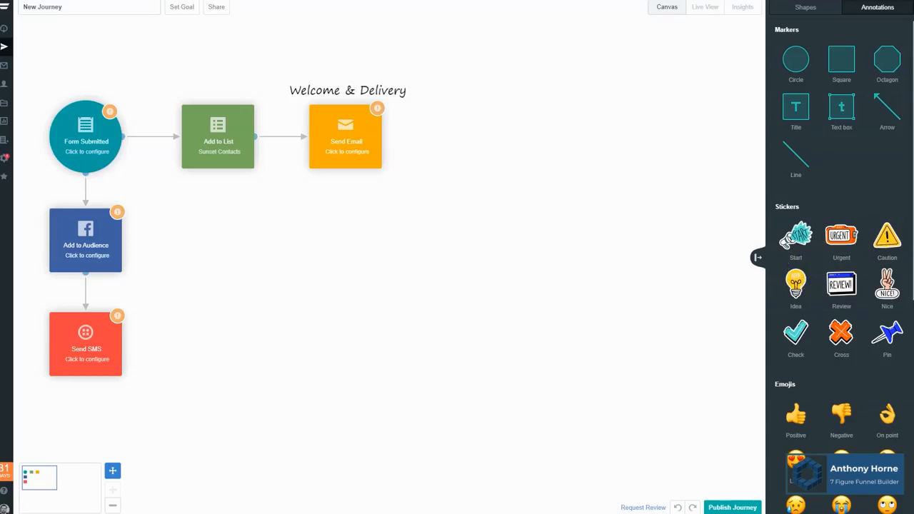
Place an Add Delay action after Send Email and link the two with an On Send connection.
click(804, 15)
scroll(827, 227, down, 10)
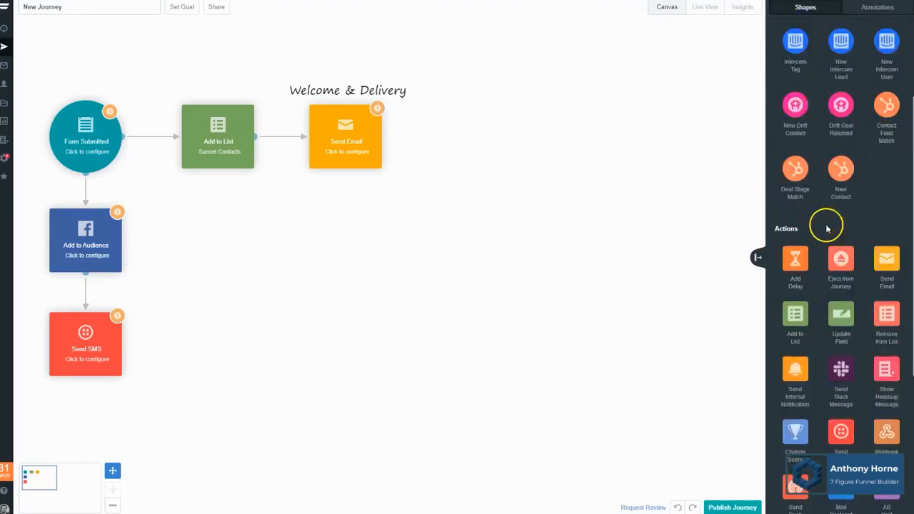
drag(793, 252, 461, 136)
drag(384, 143, 407, 140)
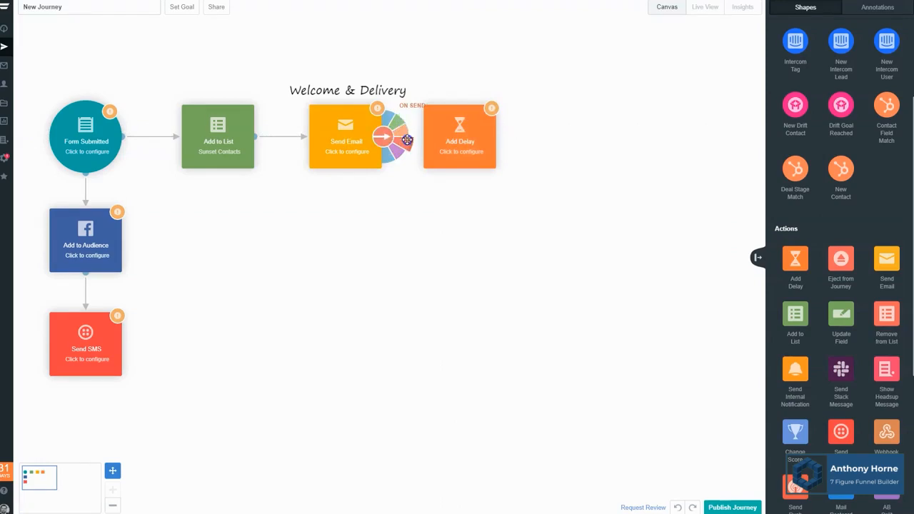
drag(412, 140, 469, 142)
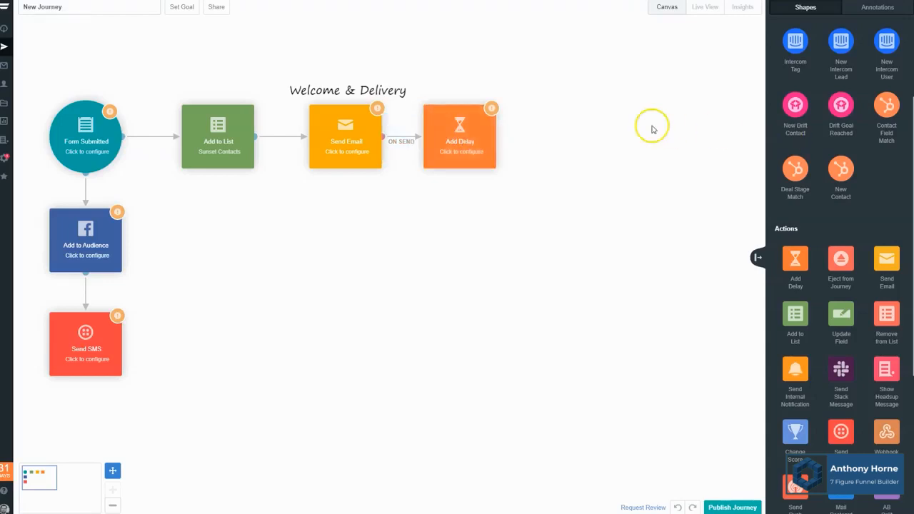
Configure the Add Delay action with a delay of 1 day.
click(473, 143)
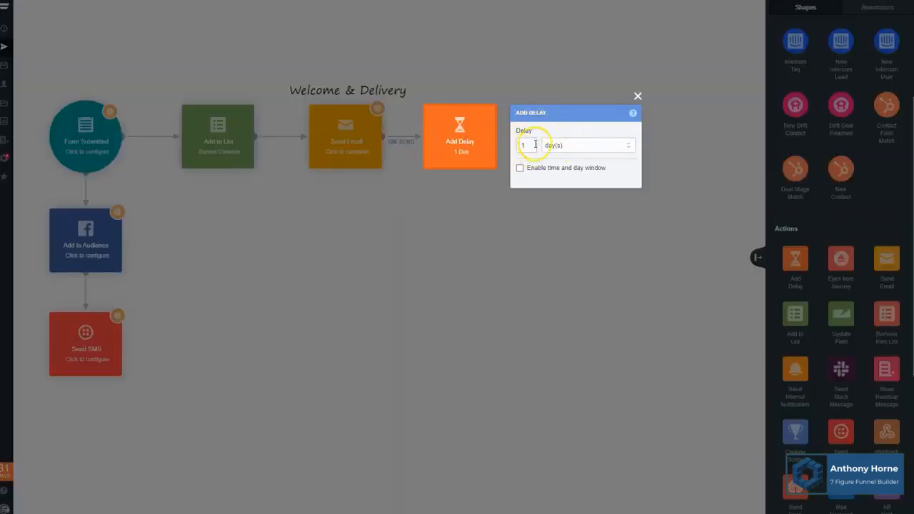
click(538, 69)
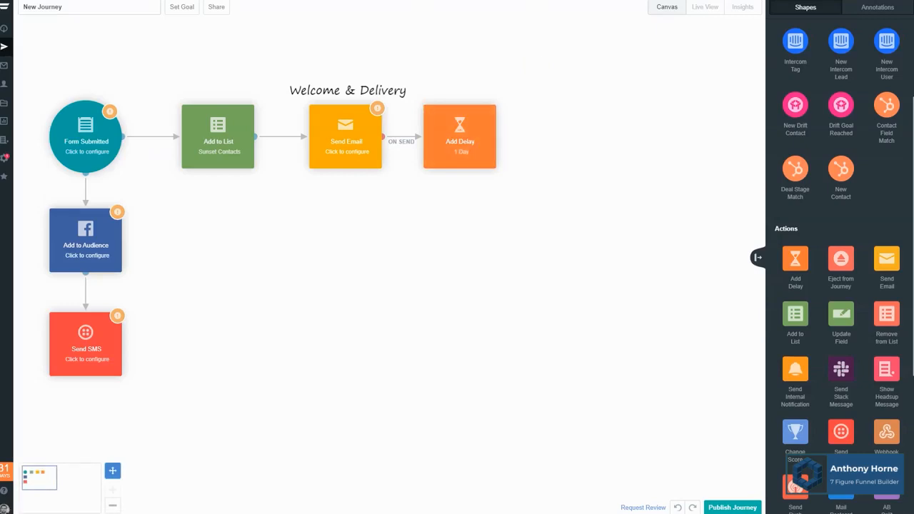
mouse_move(484, 154)
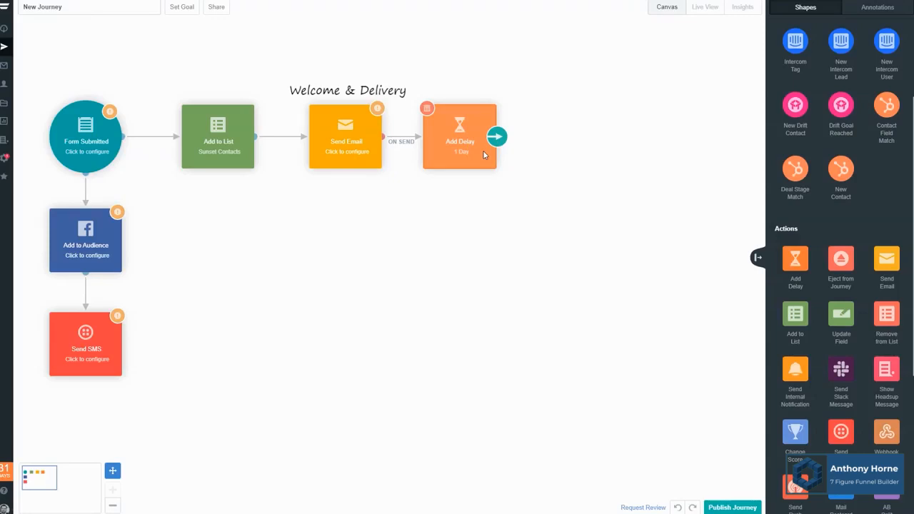
click(327, 145)
click(540, 131)
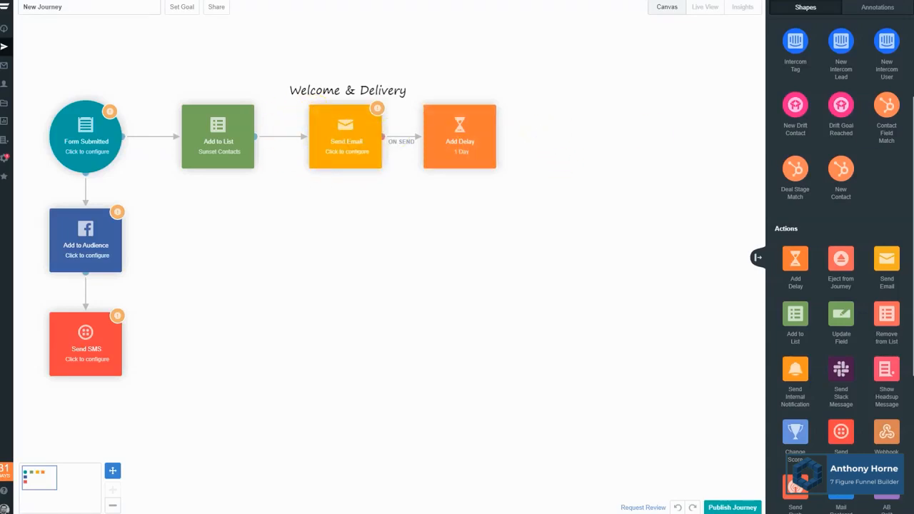
Place a Has Visited Page condition diagonally below Add Delay and link the delay to it with an On Delay connection.
scroll(823, 231, up, 10)
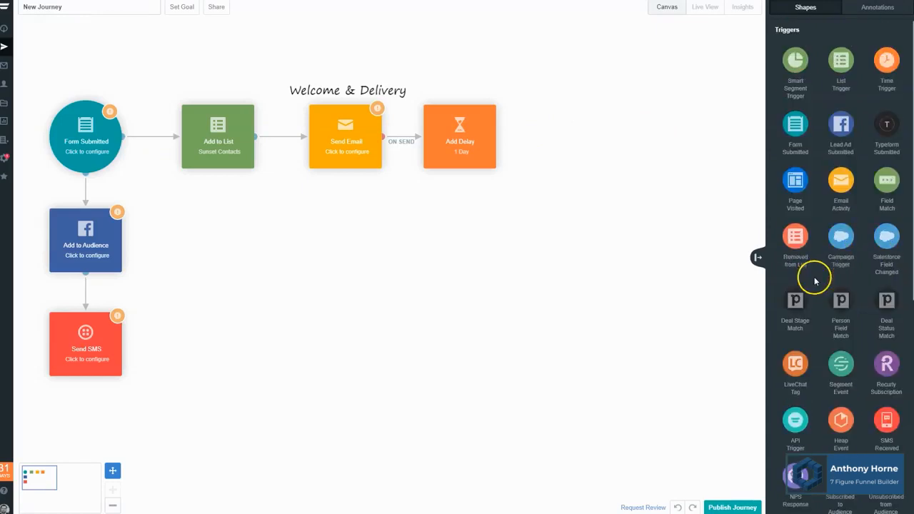
scroll(829, 315, down, 12)
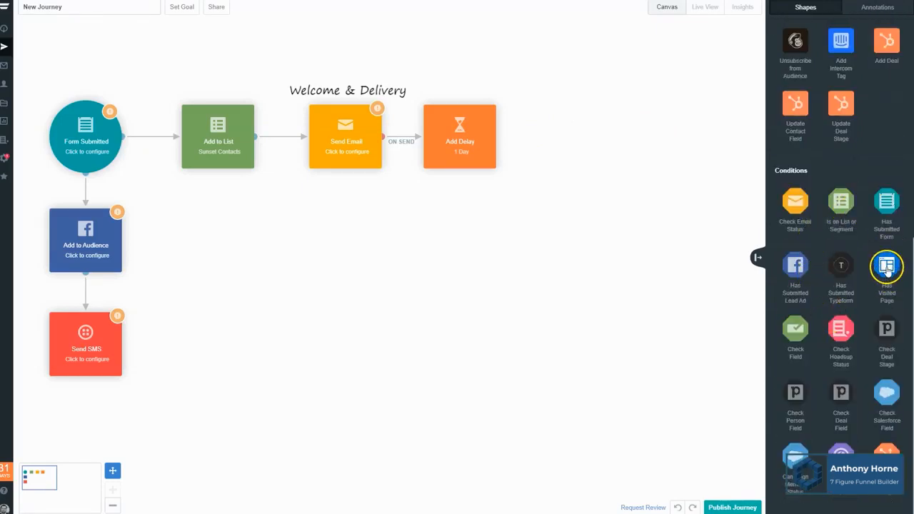
drag(887, 267, 534, 230)
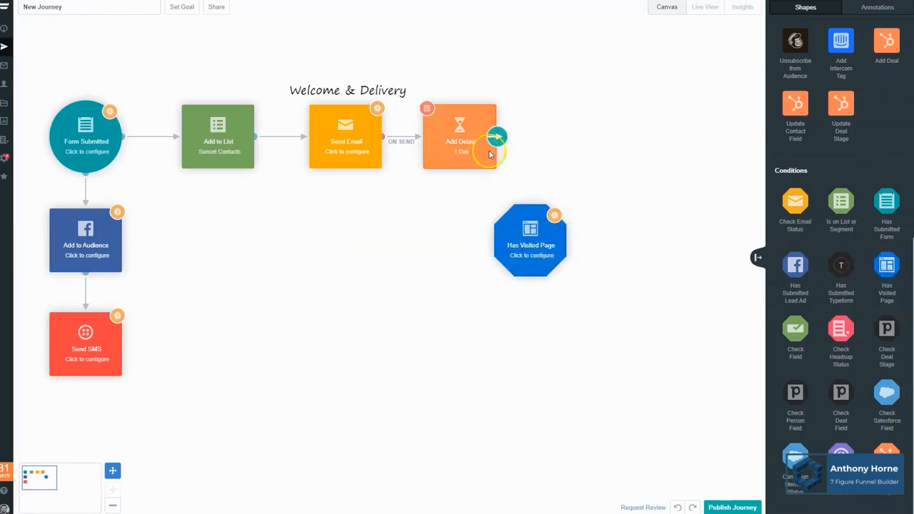
drag(498, 138, 510, 238)
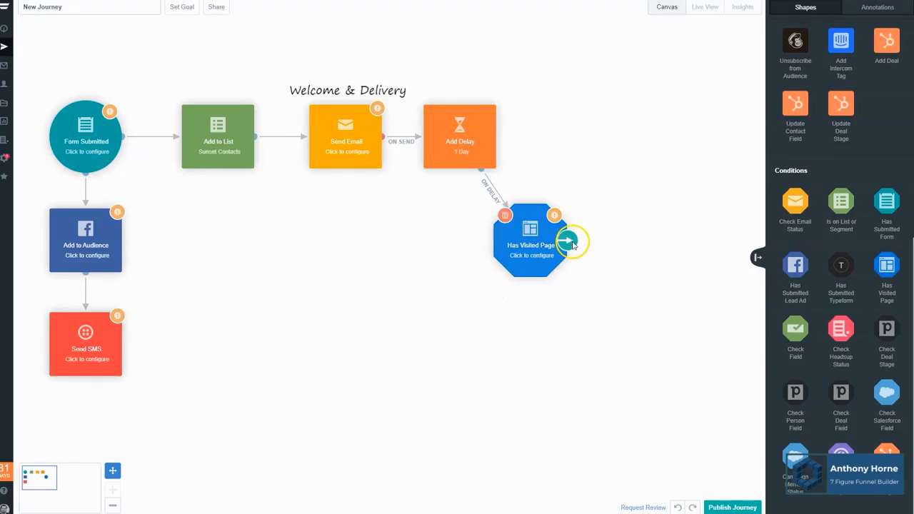
drag(573, 245, 581, 228)
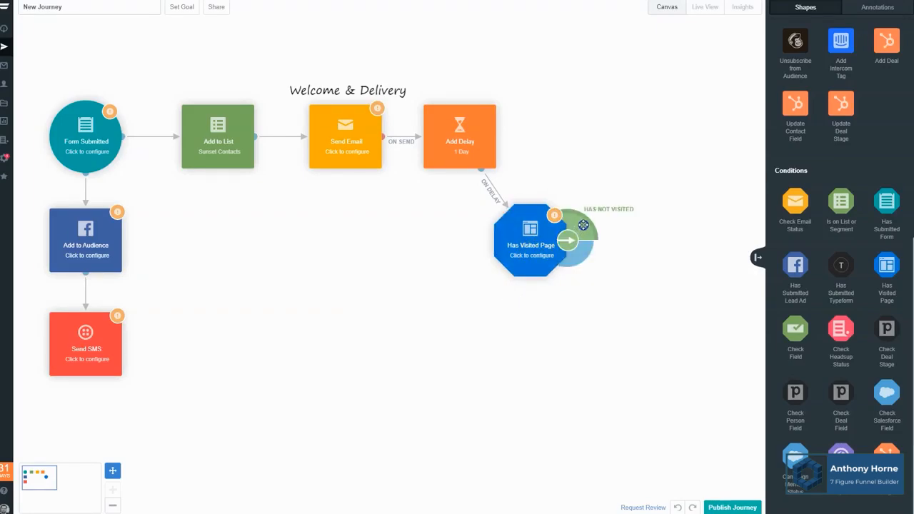
drag(584, 224, 583, 243)
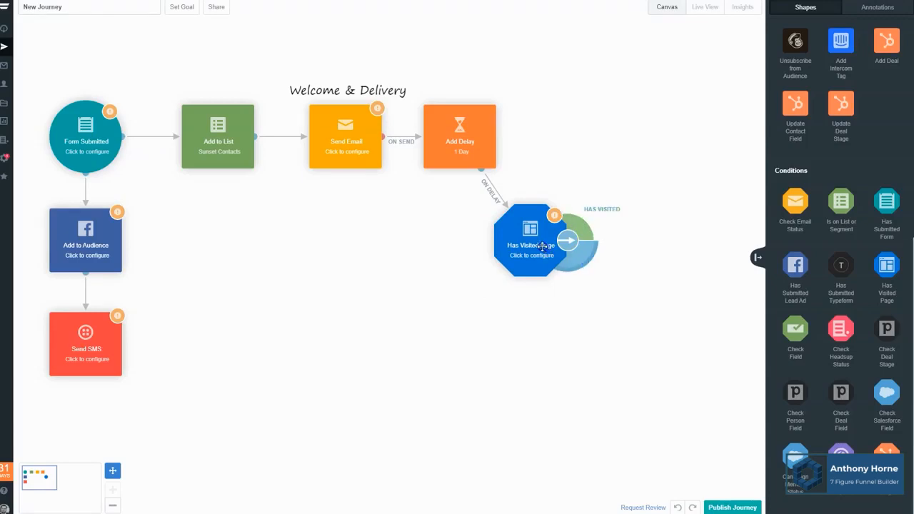
drag(543, 246, 536, 239)
click(490, 255)
click(738, 188)
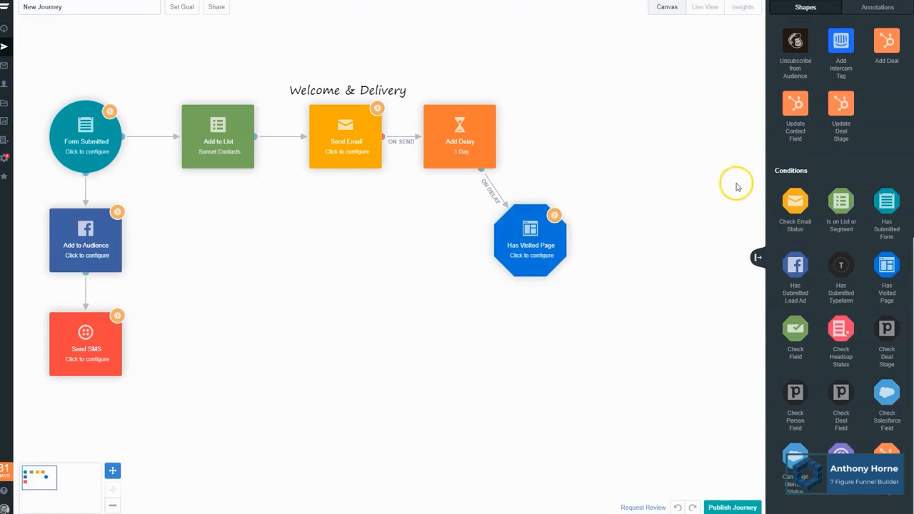
mouse_move(532, 253)
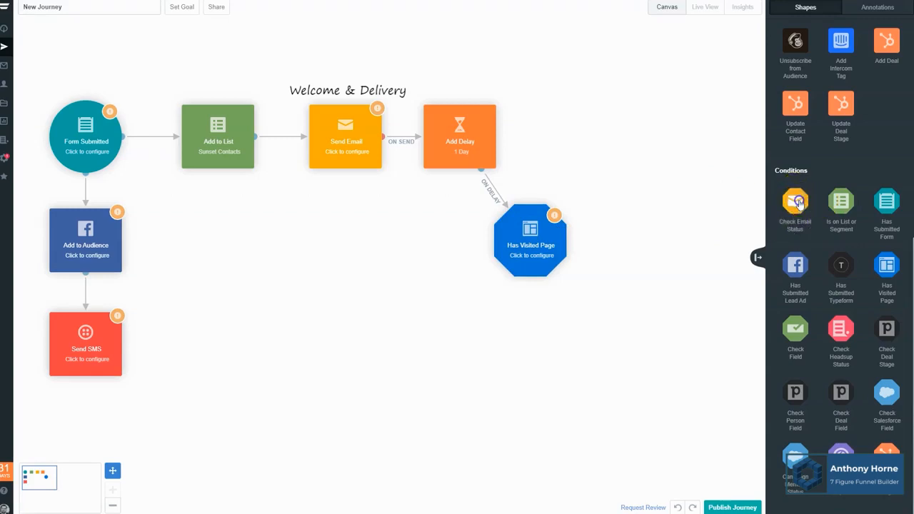
Place a Check Email Status condition diagonally above Has Visited Page and link the two with a Has Not Visited connection.
drag(798, 204, 695, 205)
drag(604, 172, 605, 172)
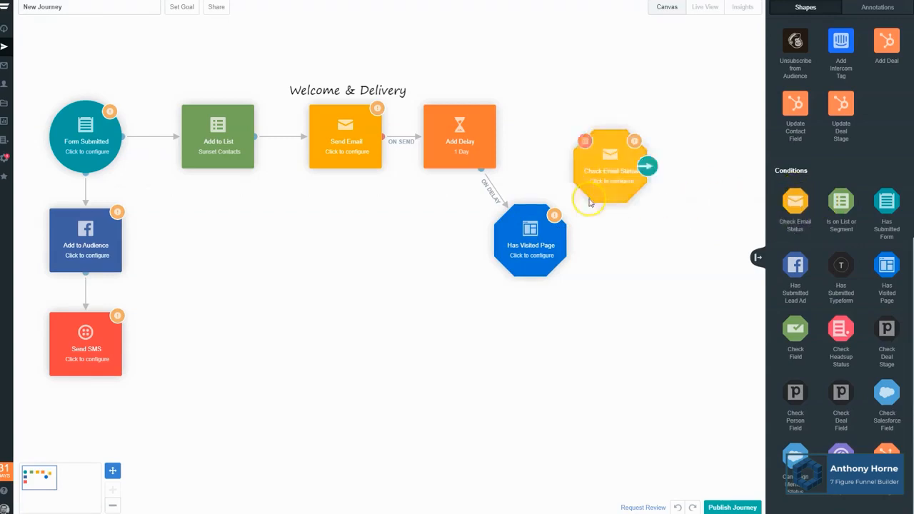
mouse_move(564, 239)
drag(568, 241, 606, 168)
click(576, 230)
drag(617, 165, 615, 154)
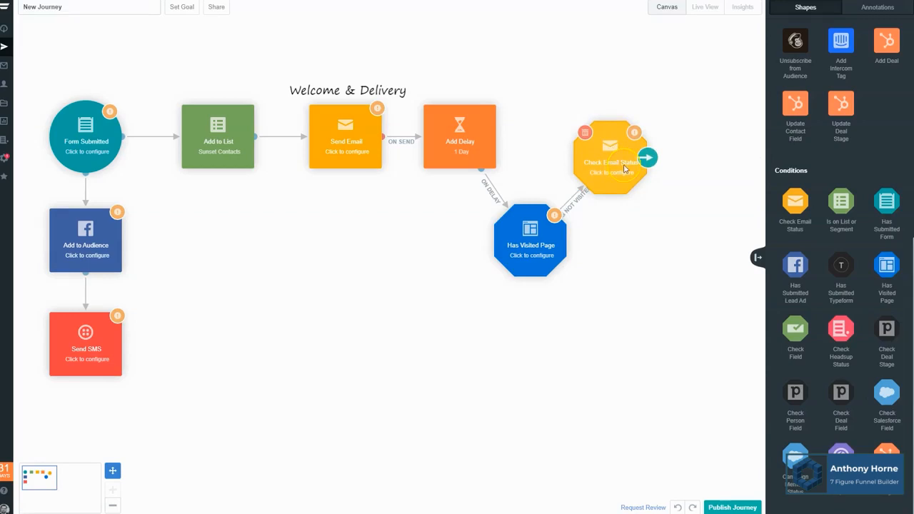
Open the email manager from the first Send Email action and publish an email.
click(346, 142)
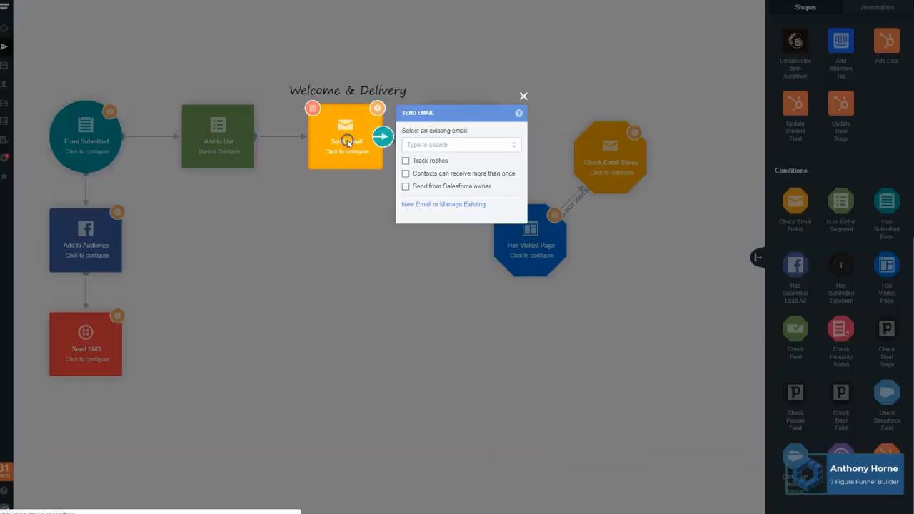
click(457, 205)
click(61, 58)
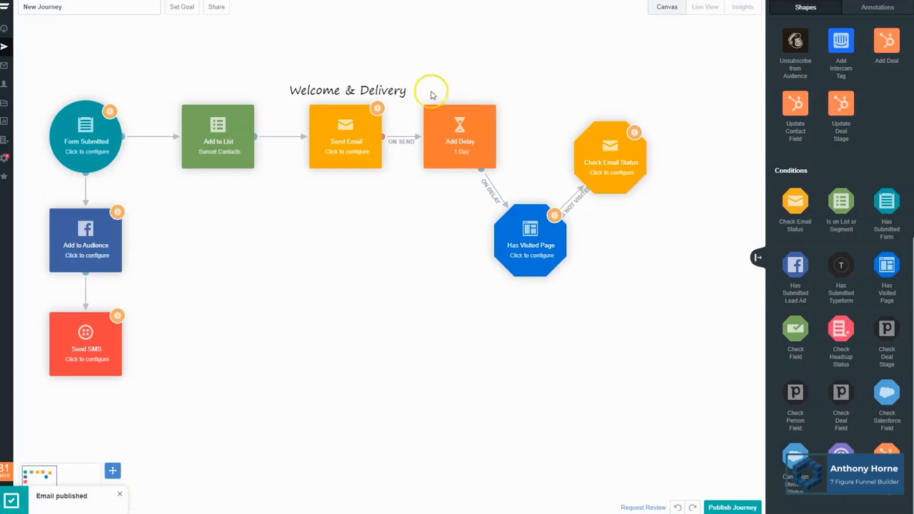
Configure the Check Email Status condition to check Email 1.
click(617, 156)
click(750, 163)
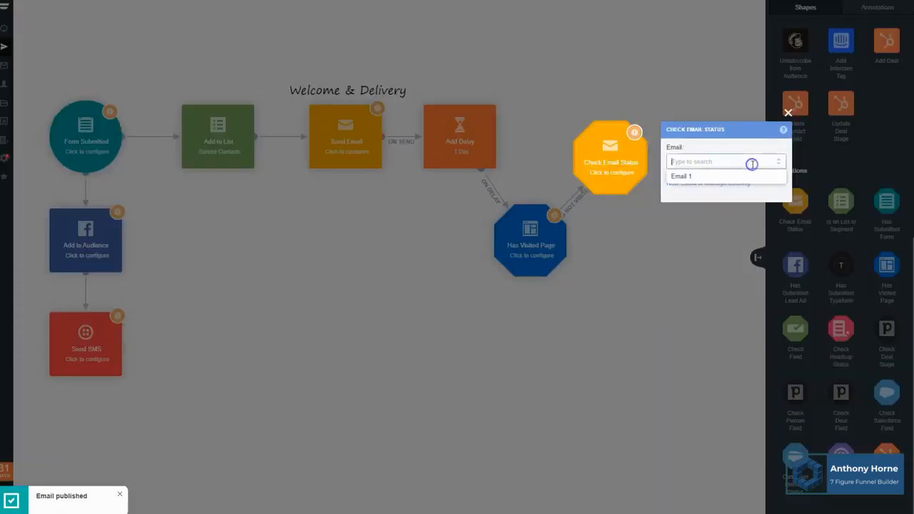
click(699, 177)
click(653, 102)
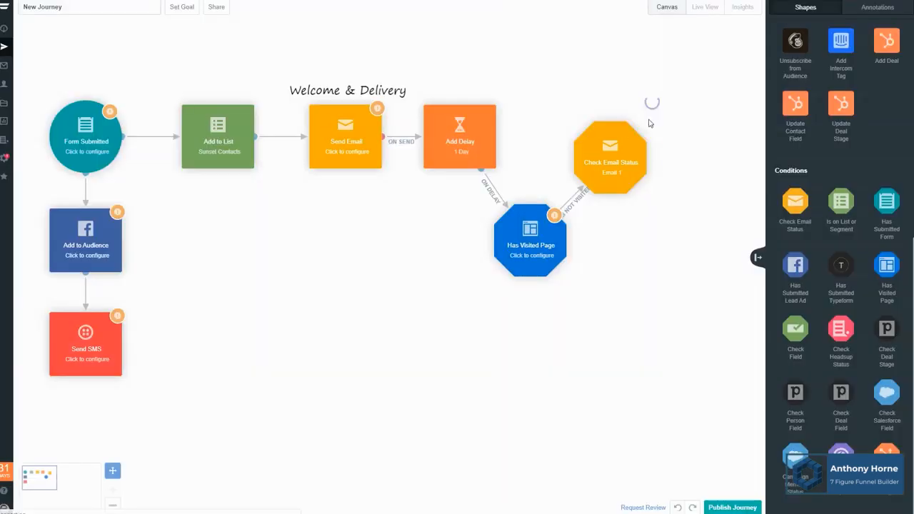
click(575, 162)
click(647, 158)
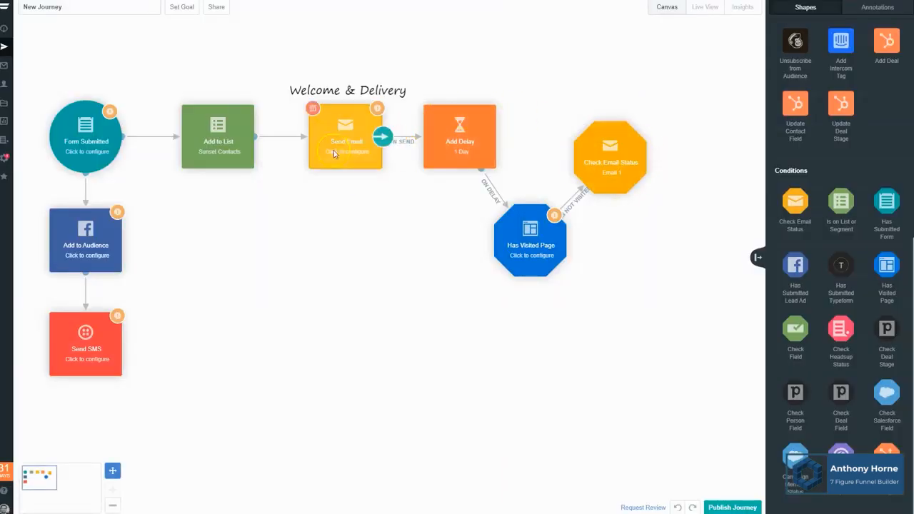
click(647, 158)
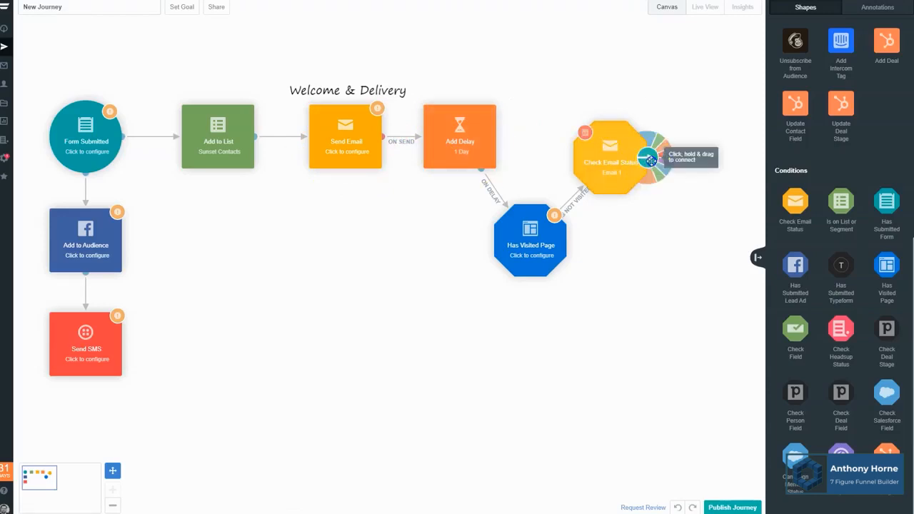
click(648, 159)
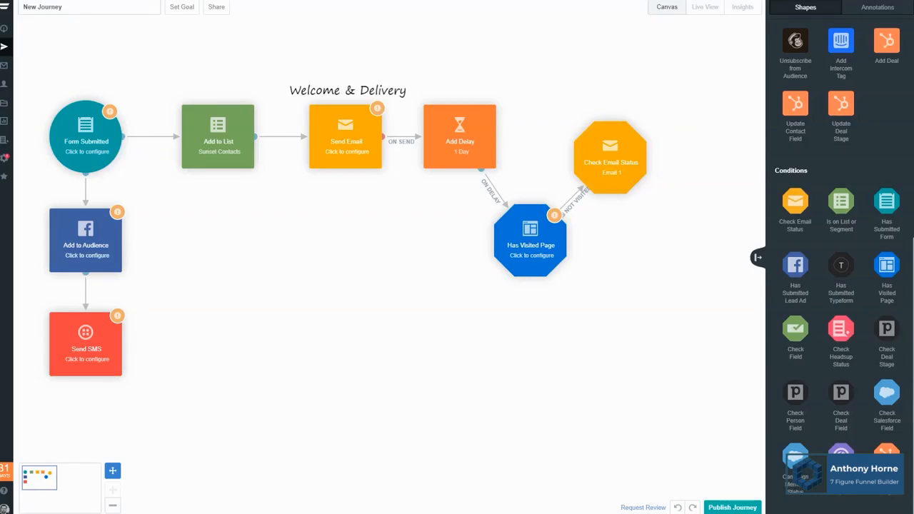
Place a Send Email action diagonally below Check Email Status and link the condition to it with a Has Not Opened connection.
scroll(843, 250, up, 7)
scroll(843, 246, up, 6)
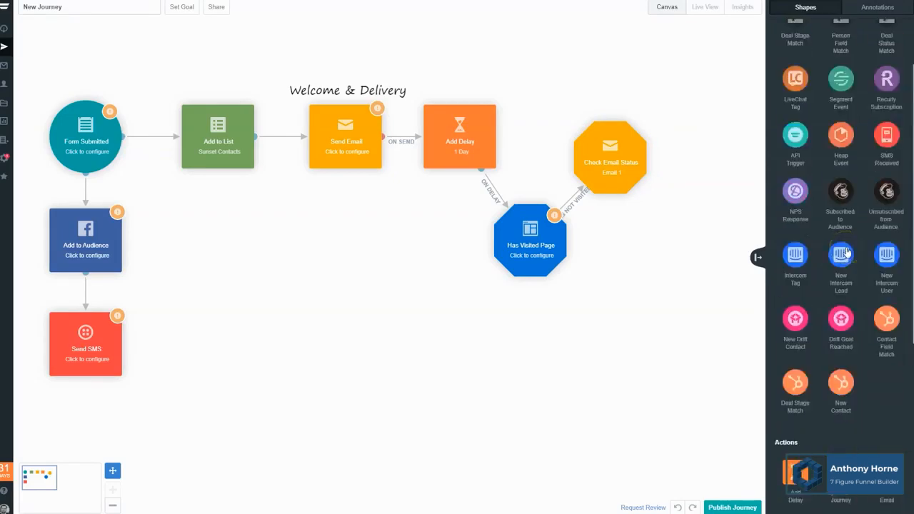
drag(885, 268, 722, 235)
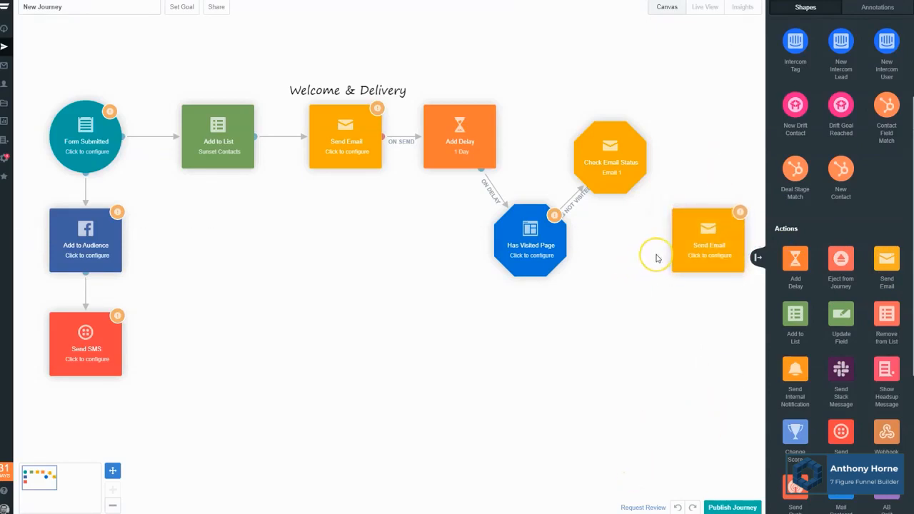
mouse_move(619, 172)
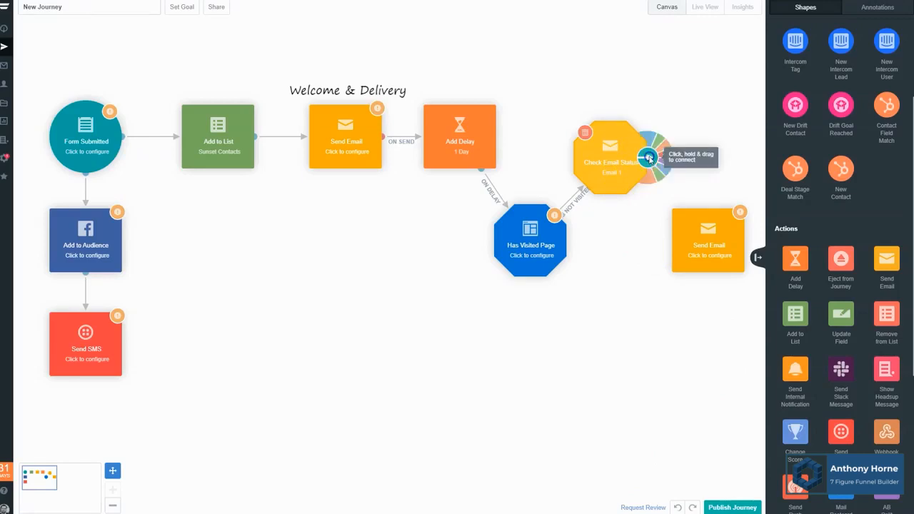
click(648, 159)
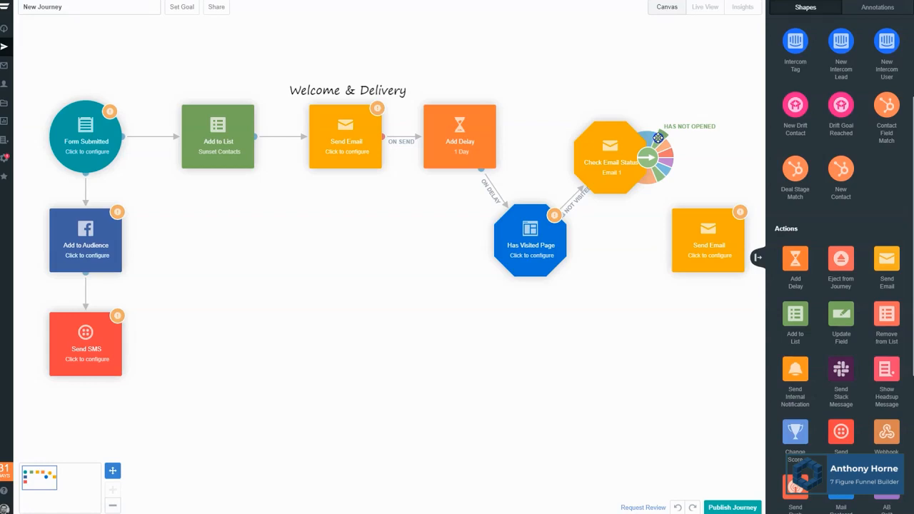
drag(665, 129, 713, 260)
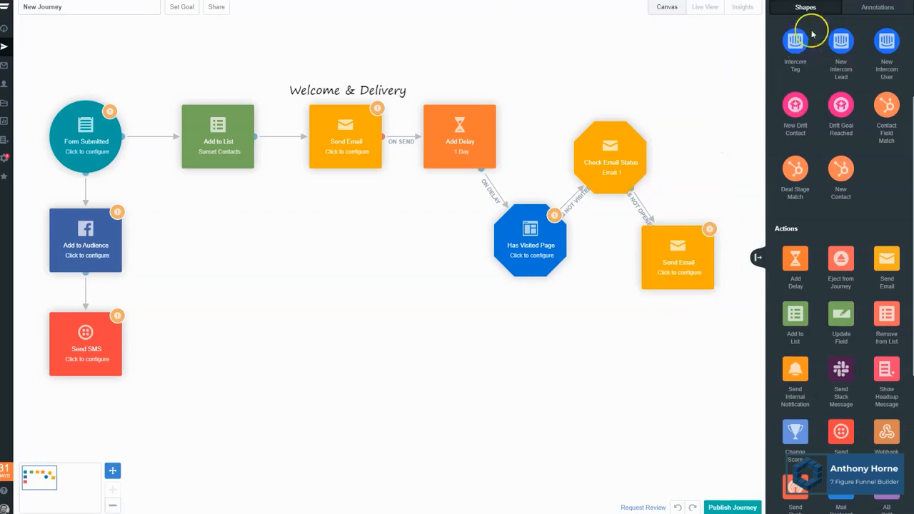
Add a "resend welcome" title annotation and move it below the Send Email action on the Has Not Opened branch.
click(877, 8)
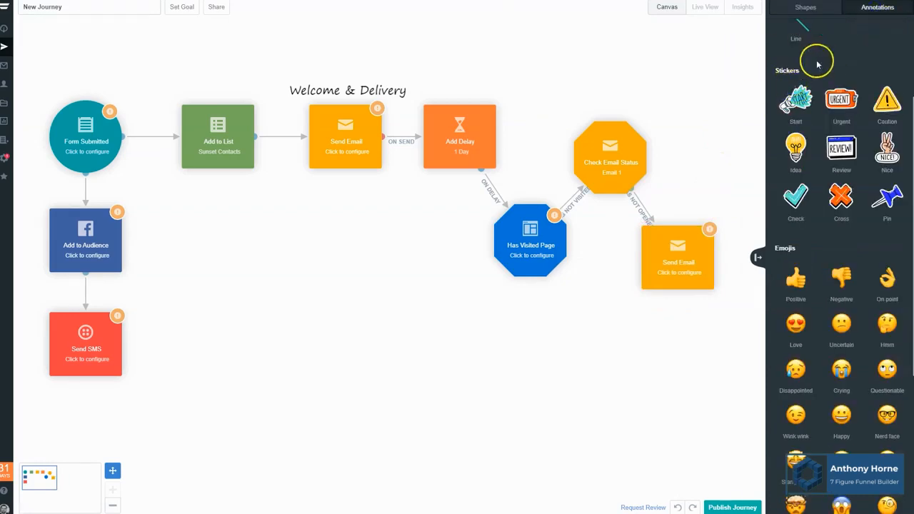
mouse_move(796, 107)
mouse_down()
mouse_move(683, 179)
mouse_move(691, 188)
mouse_up()
click(696, 190)
text(resend we)
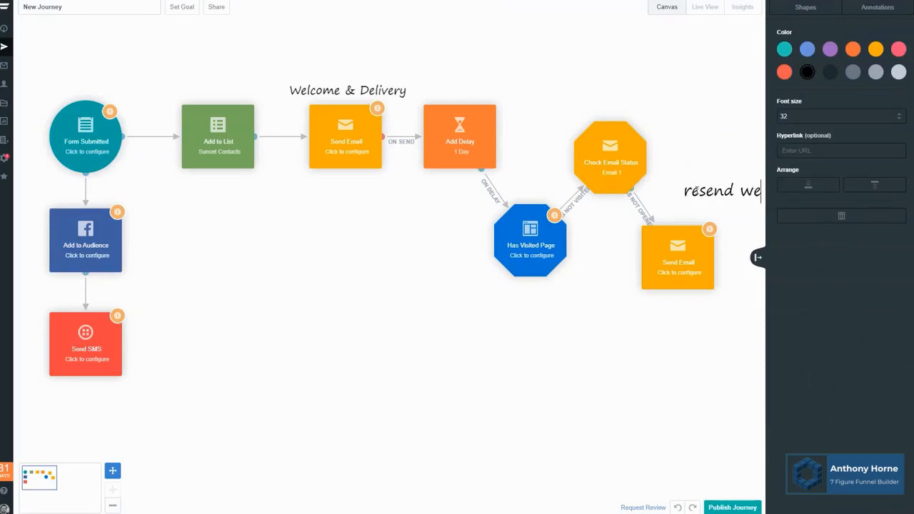
text(lcome)
click(538, 305)
click(725, 190)
drag(724, 192, 723, 313)
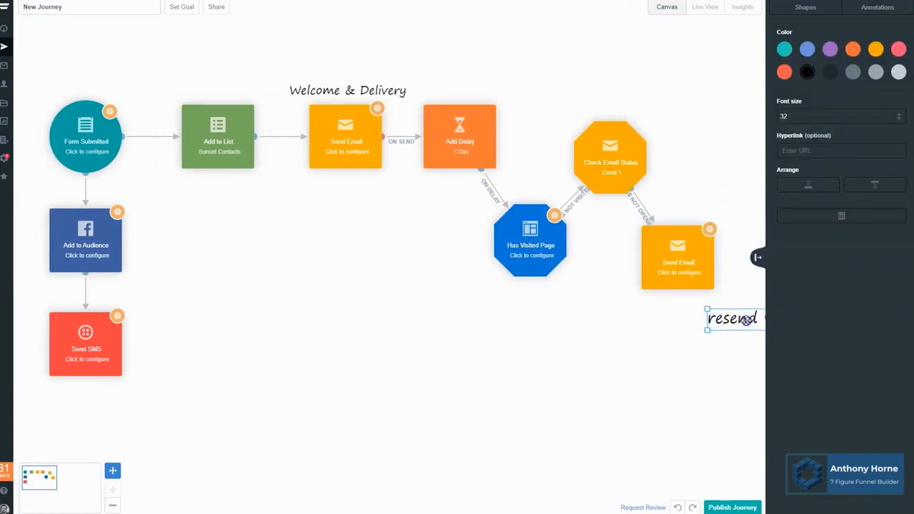
click(711, 141)
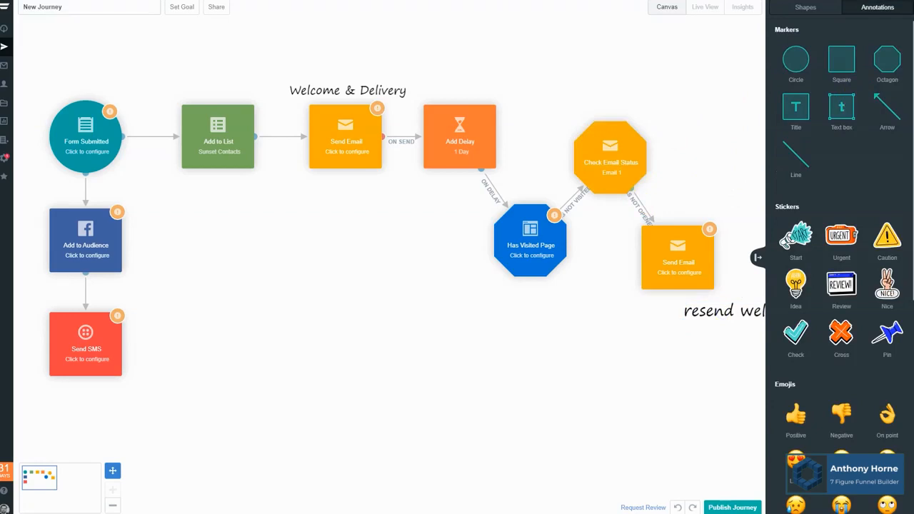
Place another Send Email action diagonally above Check Email Status and link the condition to it with a Has Opened connection.
click(789, 7)
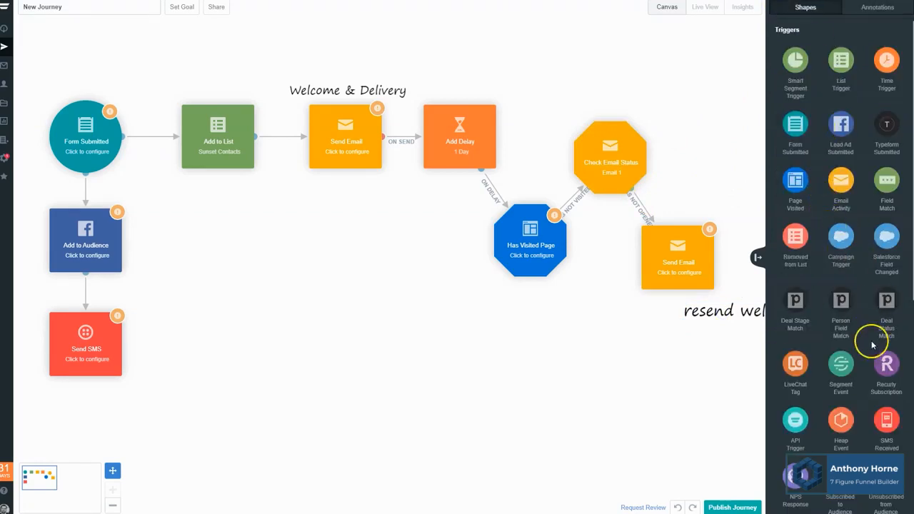
scroll(846, 191, down, 6)
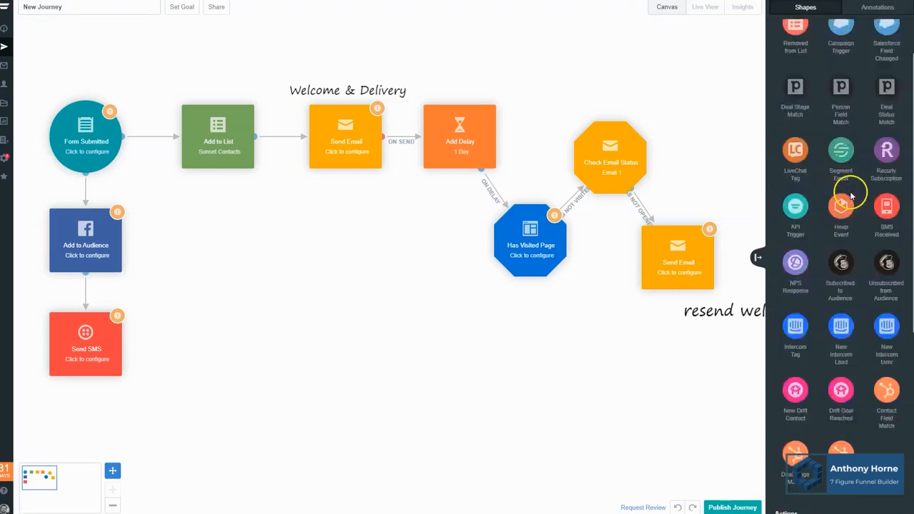
drag(886, 262, 693, 93)
mouse_move(613, 158)
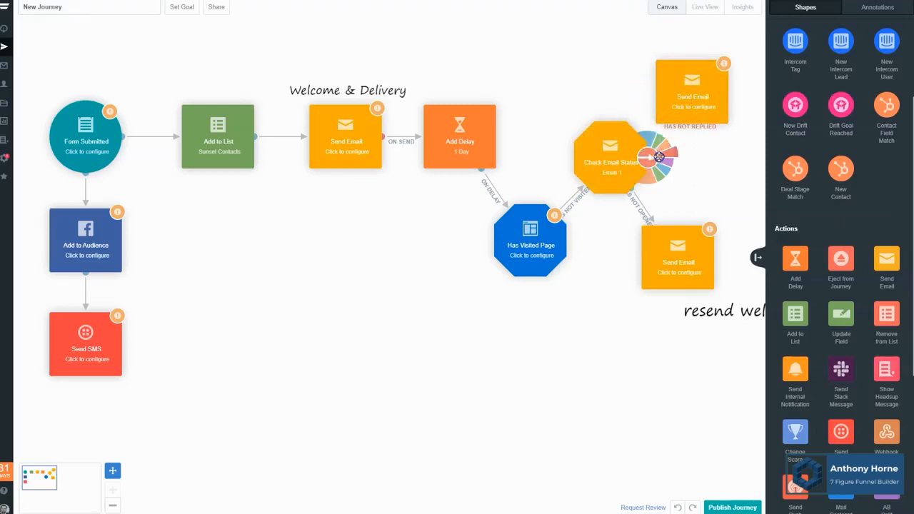
drag(668, 125, 644, 149)
drag(644, 116, 686, 97)
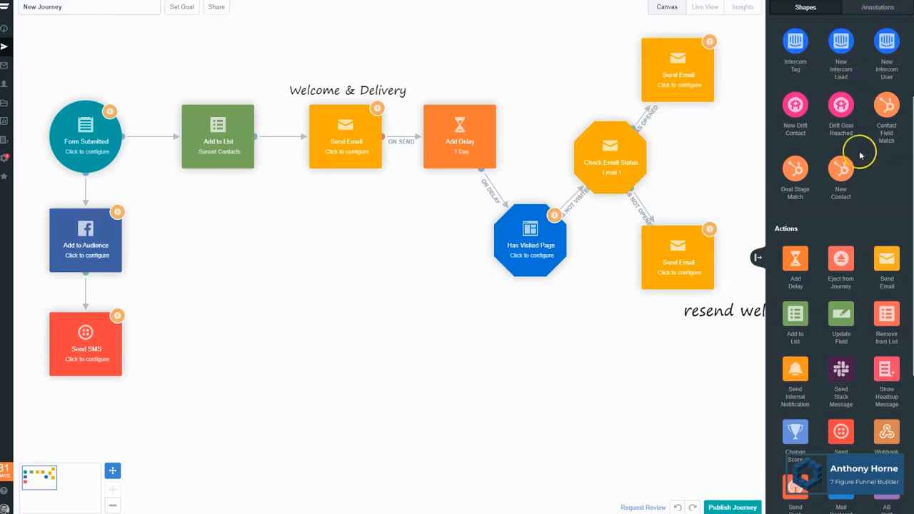
Add an "upsell" title annotation and move it directly beside the Send Email action on the Has Opened branch.
click(875, 9)
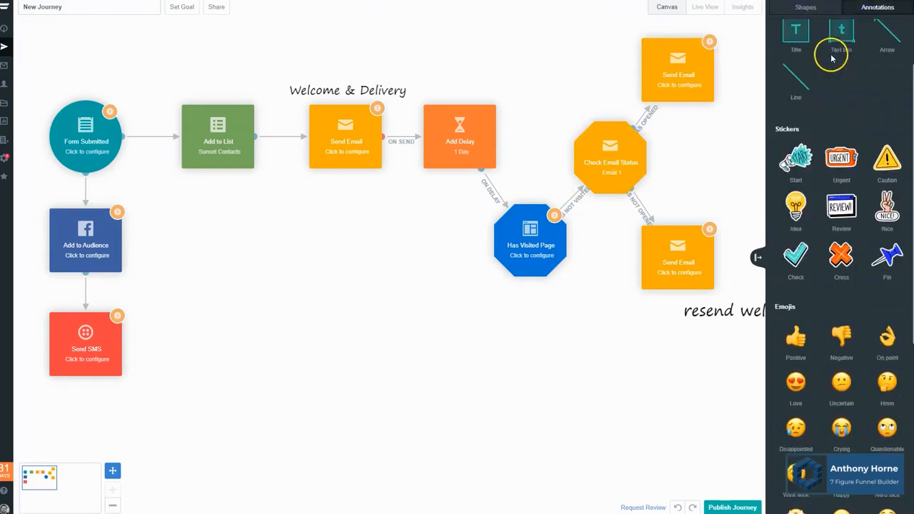
drag(796, 31, 605, 60)
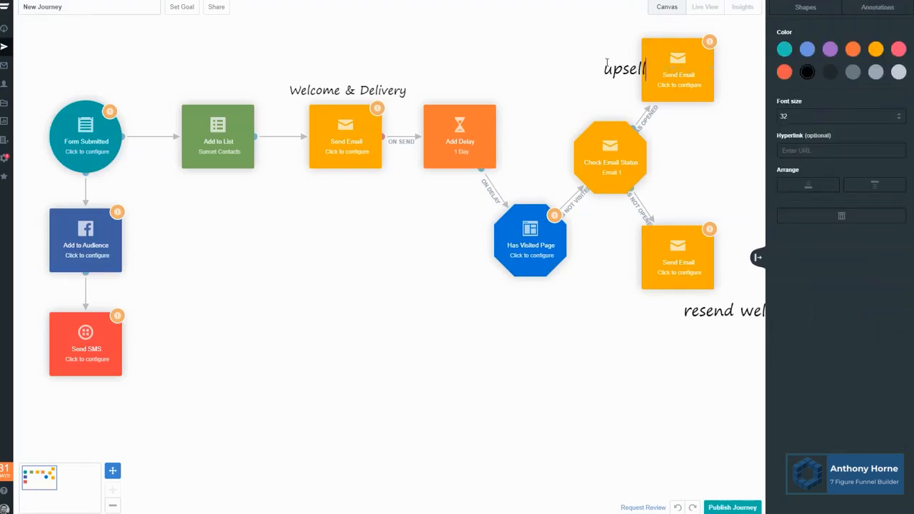
click(567, 28)
click(613, 65)
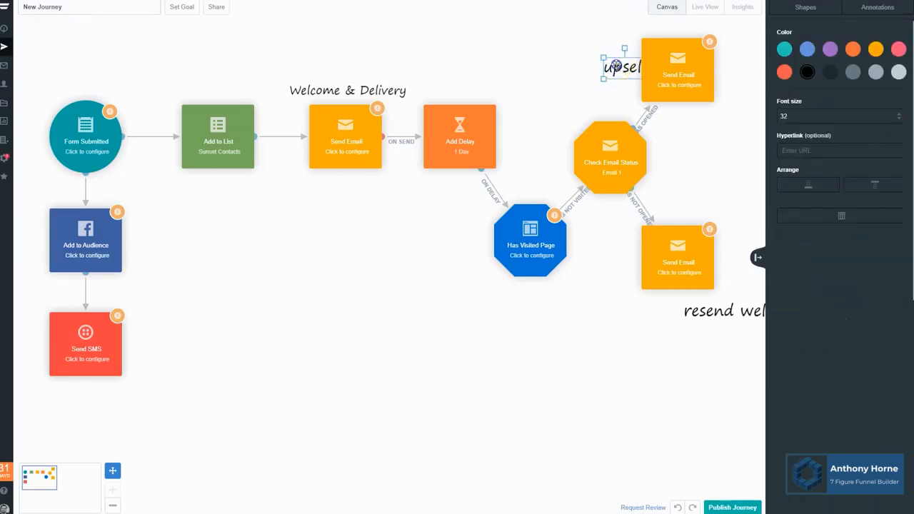
mouse_move(613, 68)
mouse_down()
mouse_move(592, 68)
mouse_move(600, 59)
mouse_up()
click(548, 96)
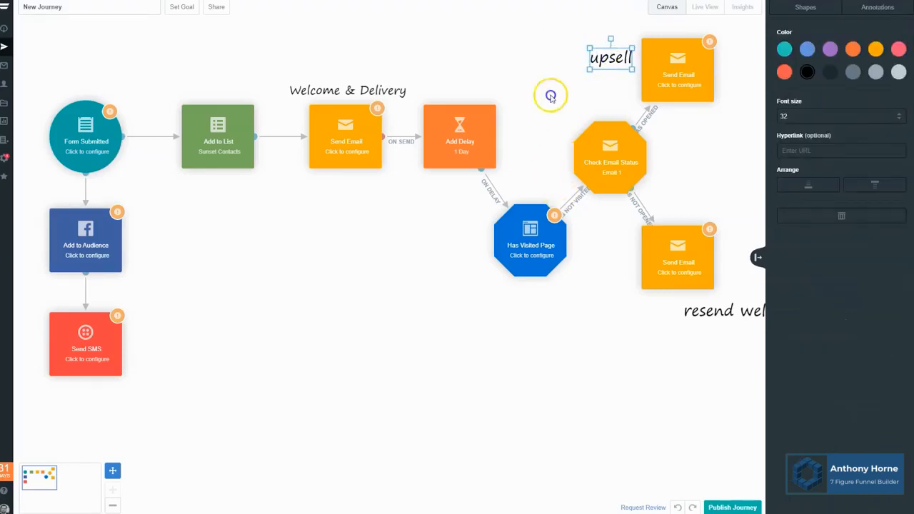
mouse_move(712, 238)
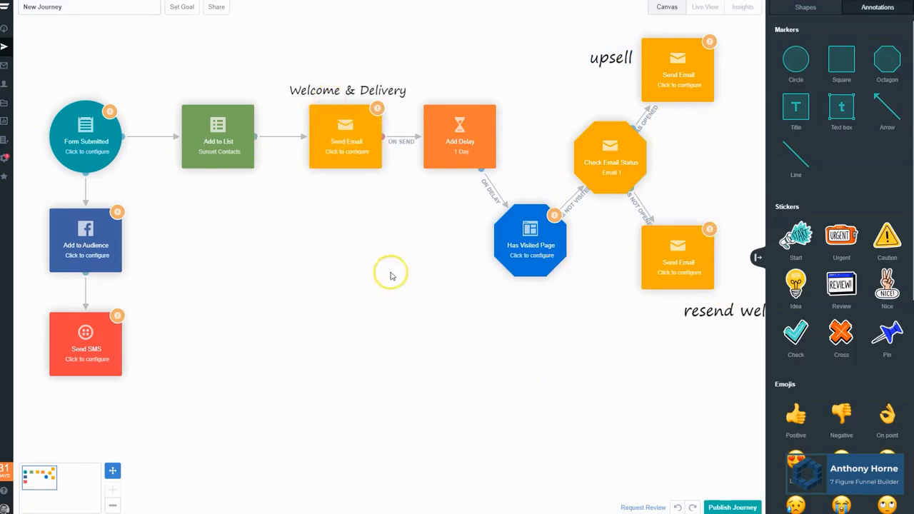
mouse_move(540, 265)
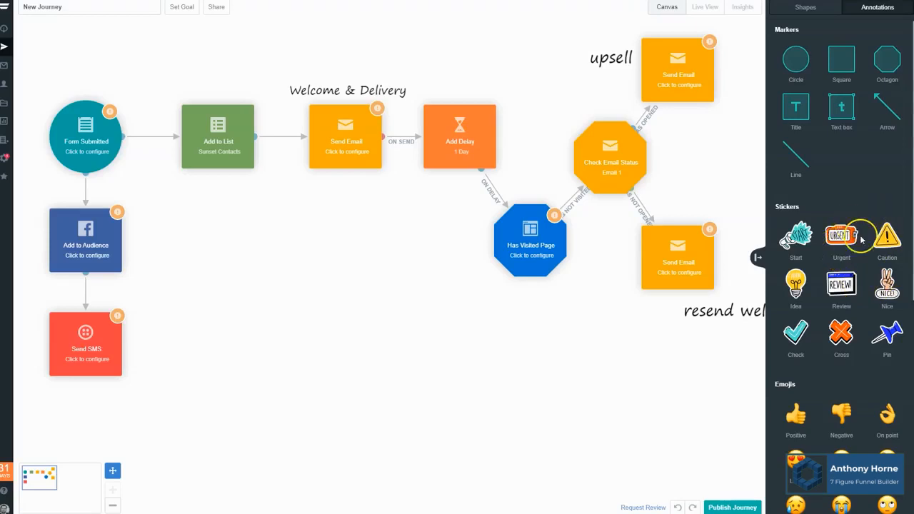
scroll(843, 333, down, 1)
scroll(823, 31, up, 2)
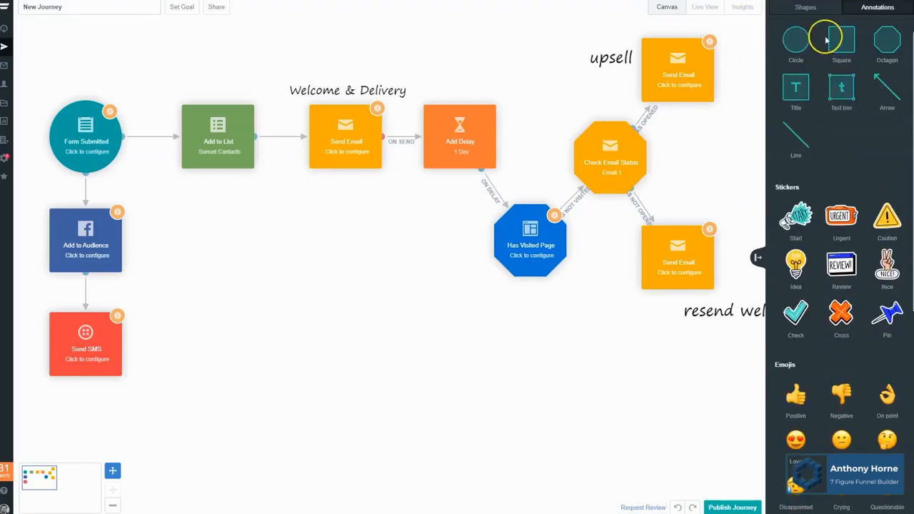
Place an Add to List action diagonally below Has Visited Page and link the condition to it with a Has Visited connection.
click(819, 13)
scroll(818, 221, up, 1)
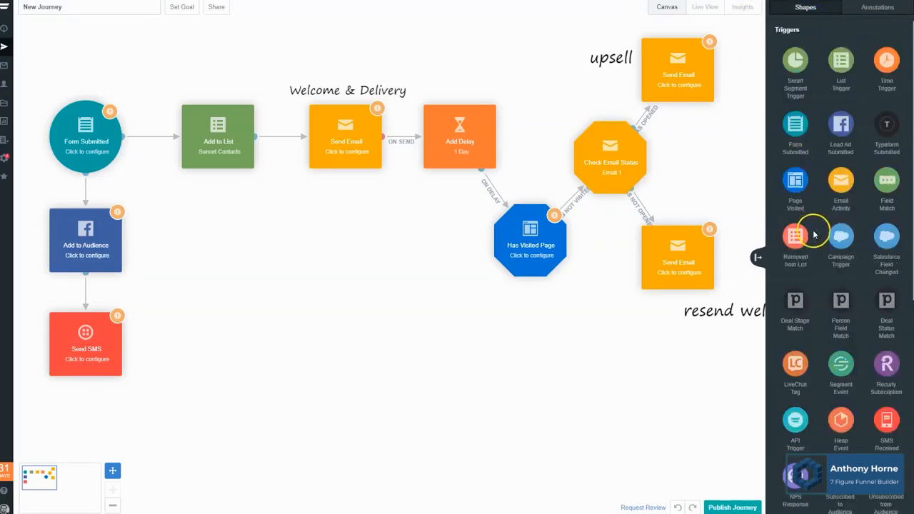
scroll(837, 228, down, 6)
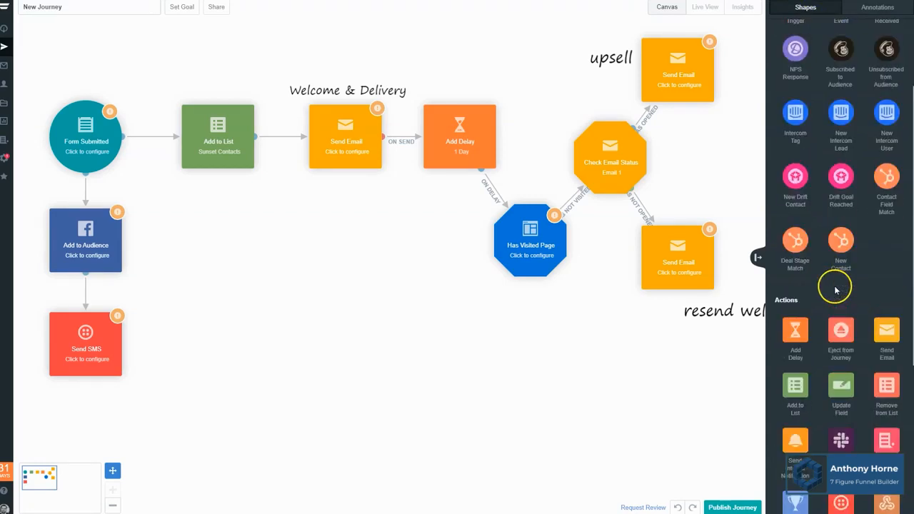
scroll(861, 275, down, 2)
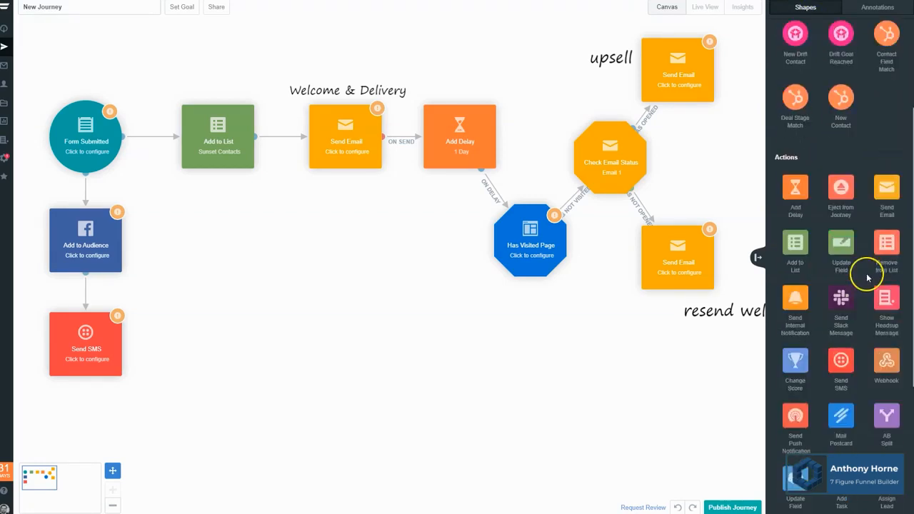
drag(812, 255, 435, 330)
mouse_move(568, 243)
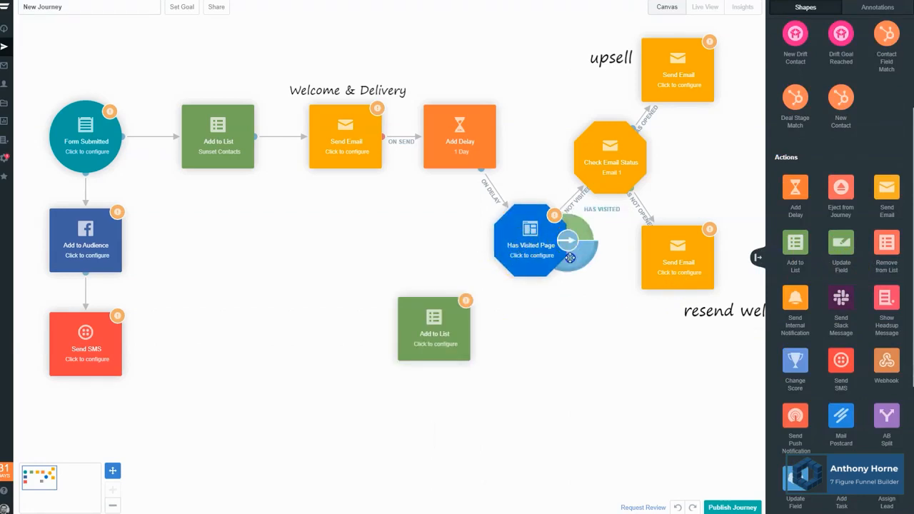
drag(519, 318, 409, 340)
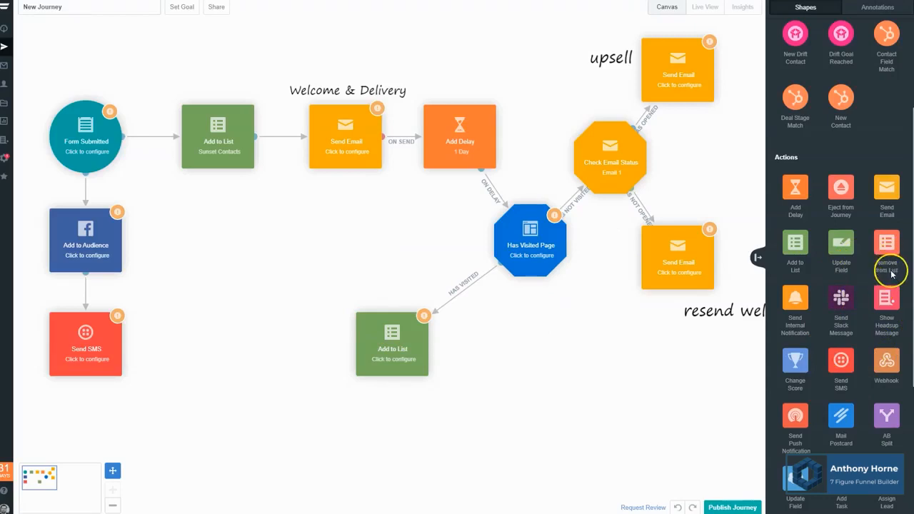
Place a Remove from List action beside the new Add to List action and link Has Visited Page to it with a Has Visited connection.
drag(886, 245, 528, 368)
click(565, 244)
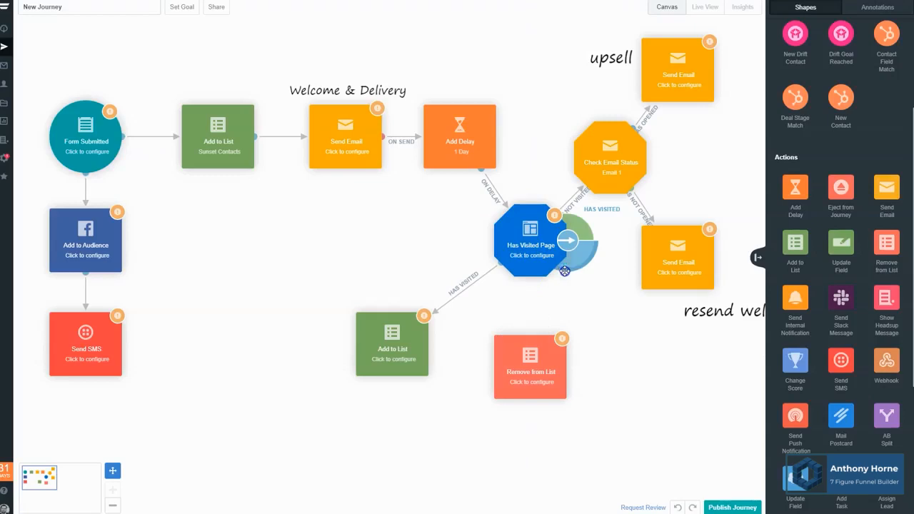
drag(578, 281, 505, 351)
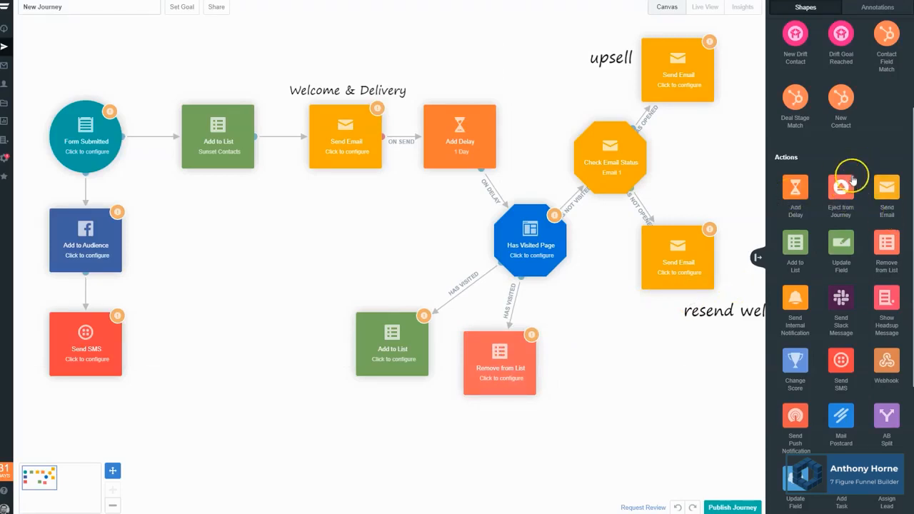
Place an Eject from Journey action beside Remove from List and link Has Visited Page to it with a Has Visited connection.
drag(848, 183, 604, 371)
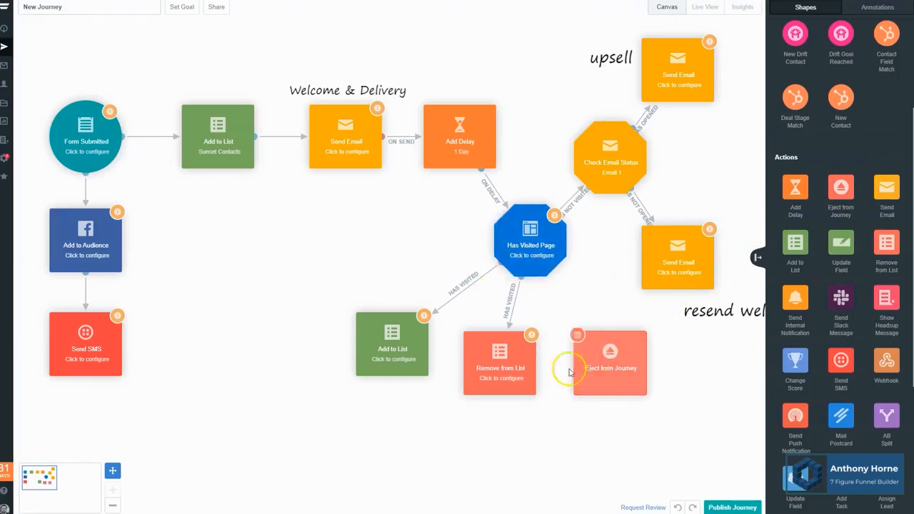
mouse_move(543, 250)
drag(570, 251, 591, 265)
mouse_move(618, 324)
mouse_down()
mouse_move(618, 352)
mouse_move(627, 339)
mouse_up()
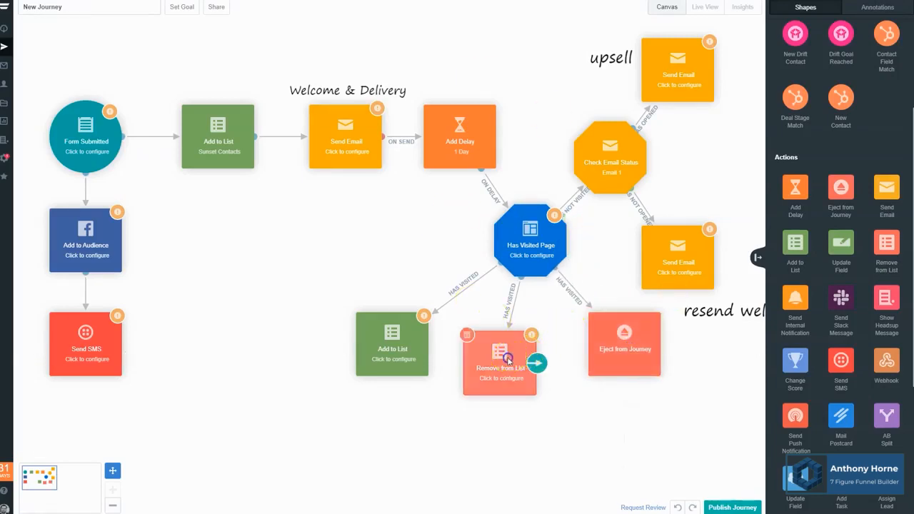
Move the Remove from List and Eject from Journey actions further down beneath Has Visited Page, keeping them side by side.
click(601, 348)
drag(601, 348, 546, 406)
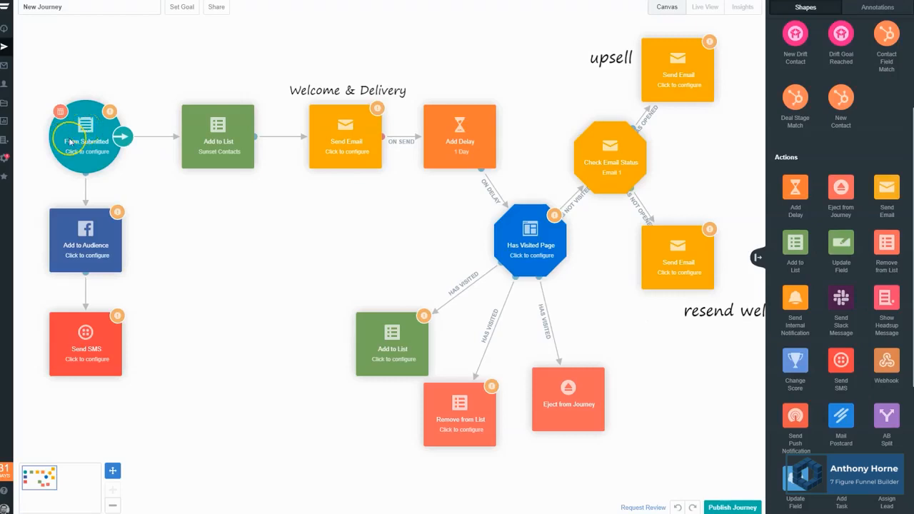
click(214, 139)
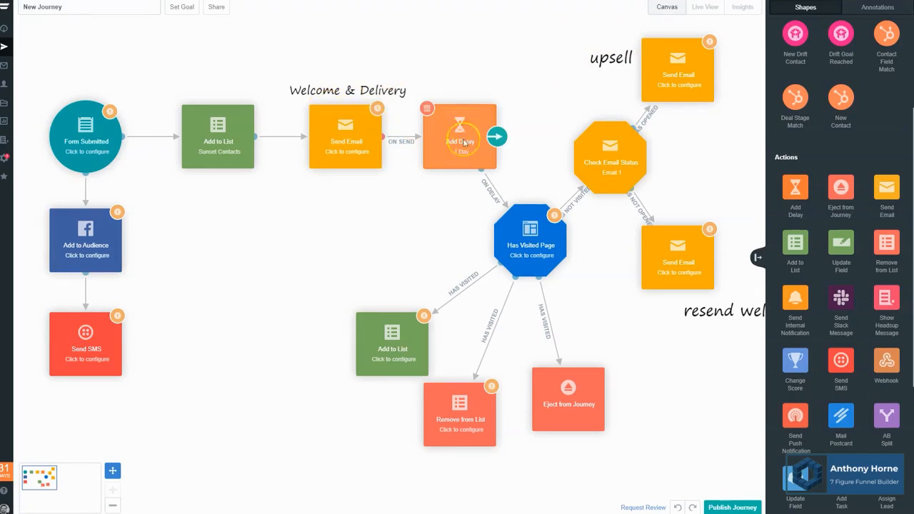
click(549, 254)
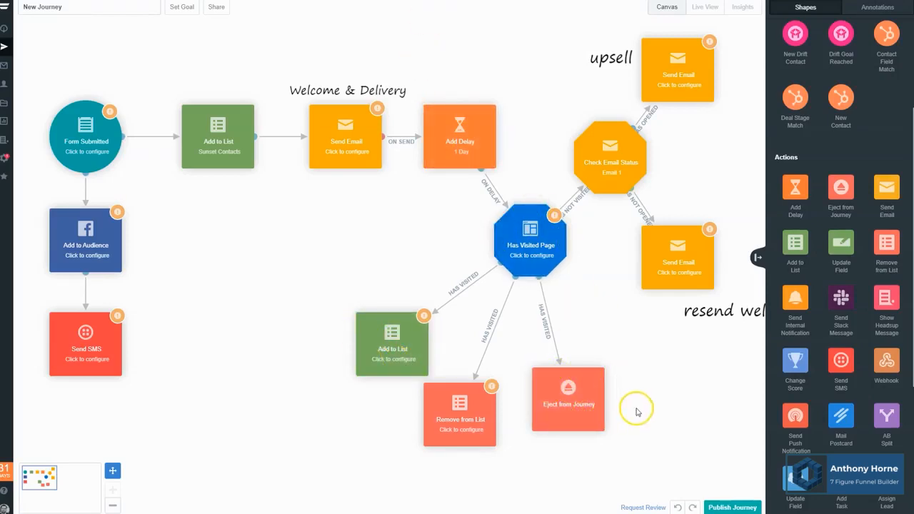
Draw a long diagonal line annotation between Has Visited Page and Check Email Status to separate the email-status branch from the rest.
click(865, 9)
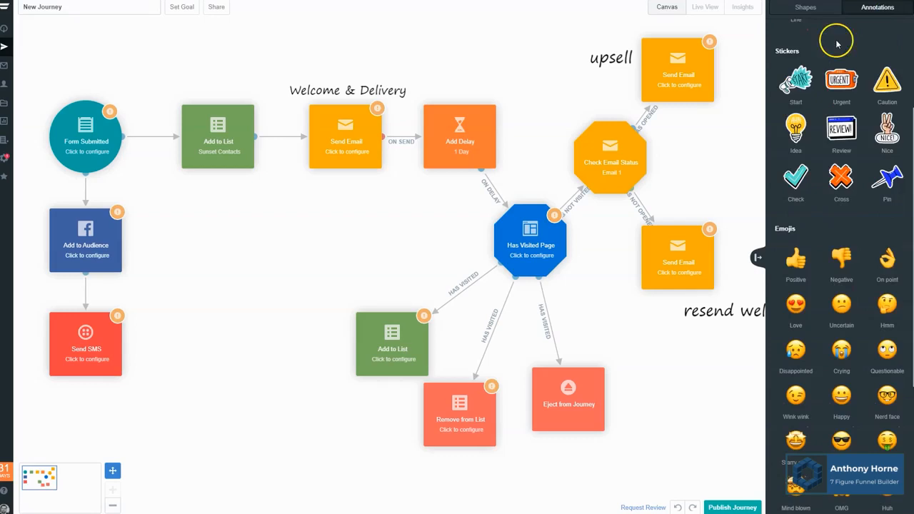
scroll(851, 82, up, 3)
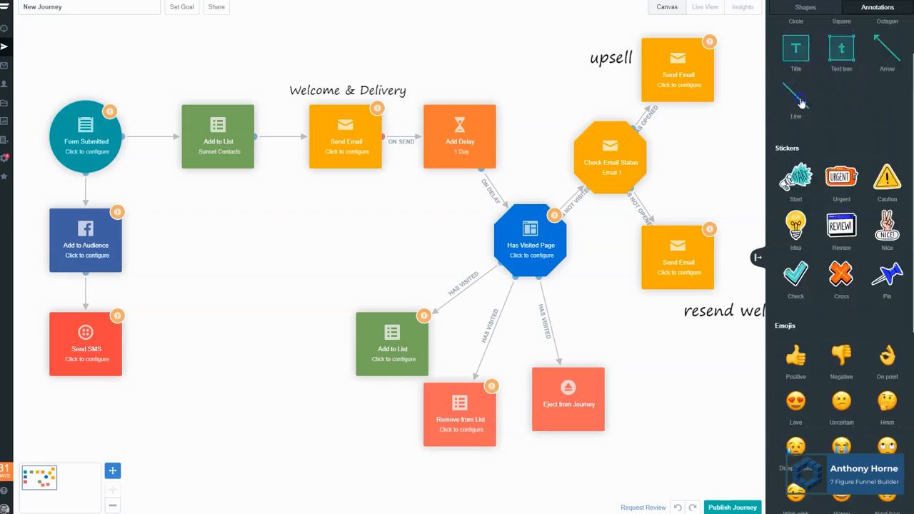
mouse_move(529, 119)
mouse_down()
mouse_move(564, 152)
mouse_move(598, 250)
mouse_move(695, 398)
mouse_up()
click(413, 296)
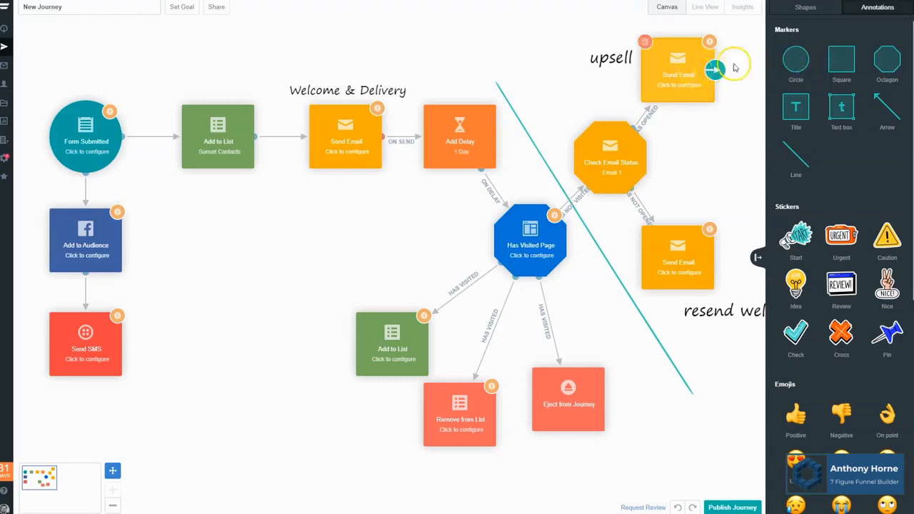
drag(586, 333, 415, 319)
drag(659, 190, 535, 201)
drag(430, 151, 722, 123)
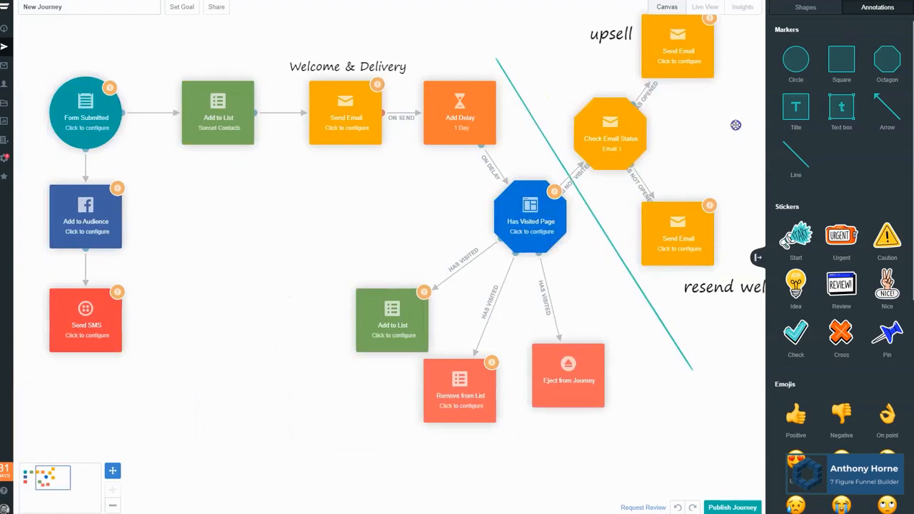
scroll(387, 224, down, 1)
scroll(400, 222, up, 2)
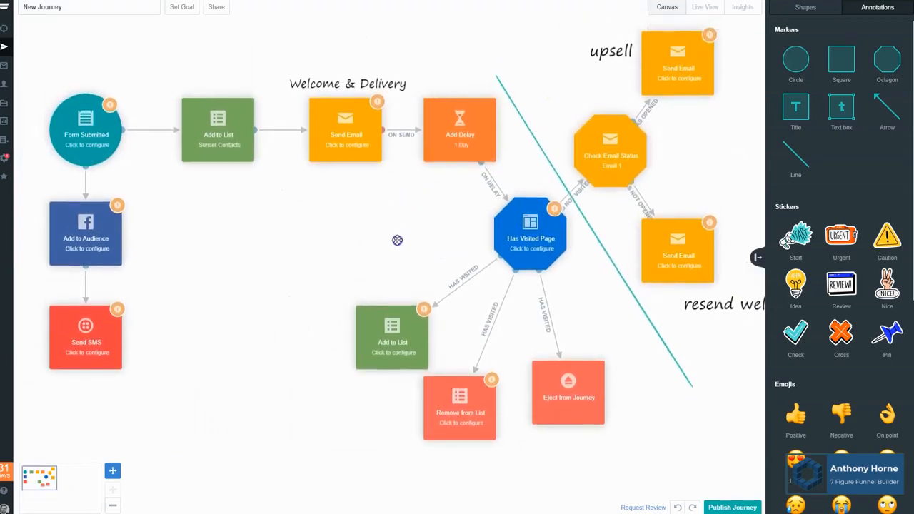
drag(368, 241, 363, 226)
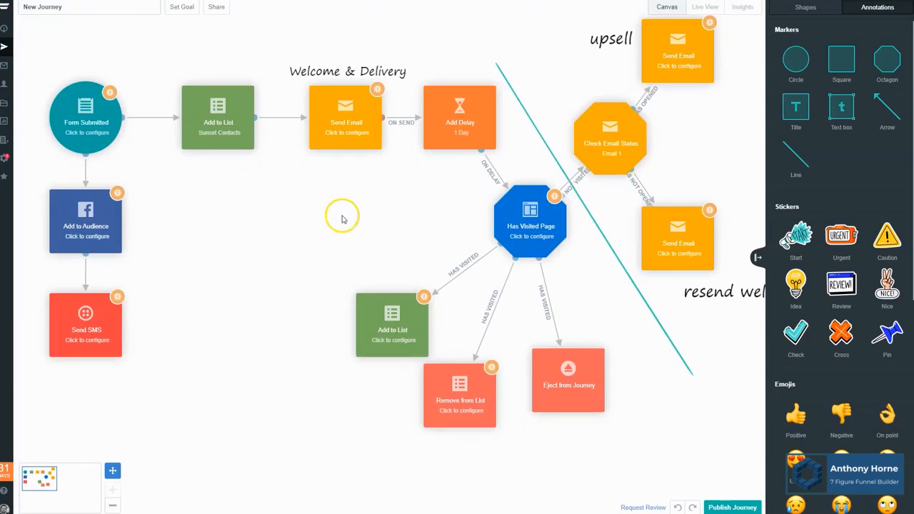
mouse_move(84, 227)
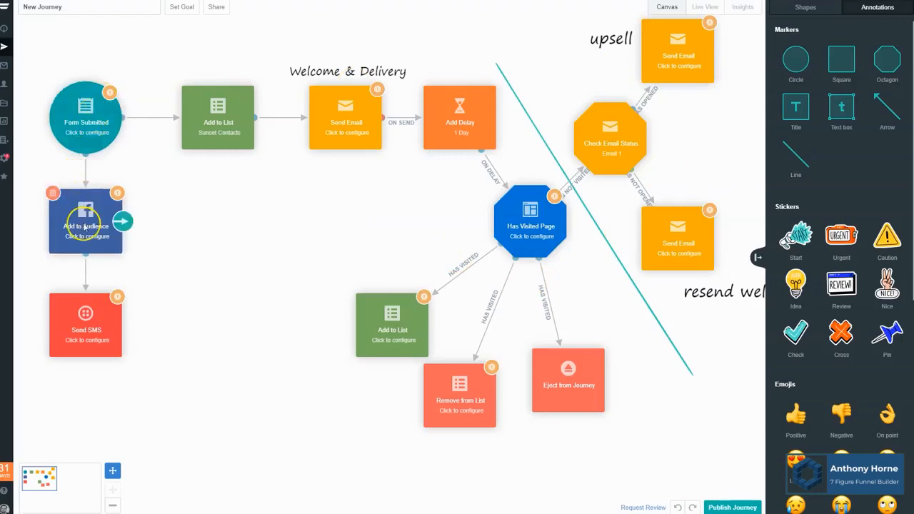
mouse_move(89, 323)
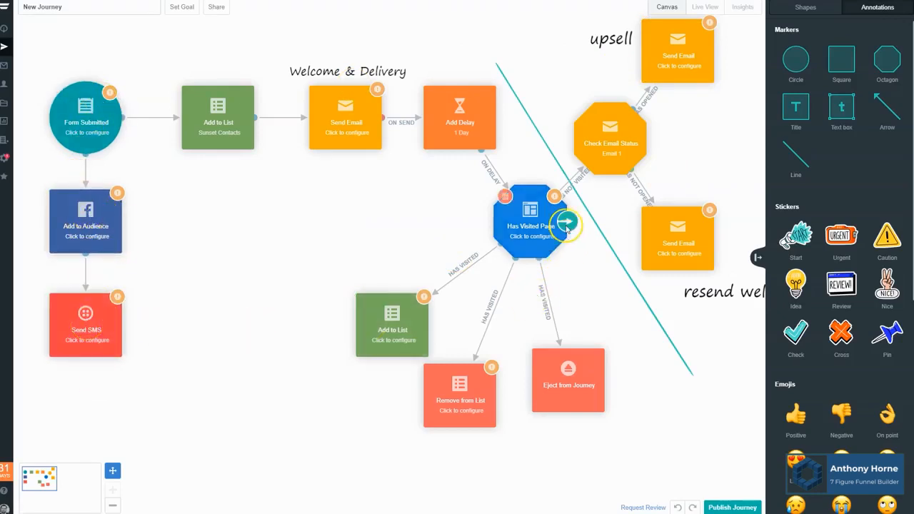
mouse_move(449, 114)
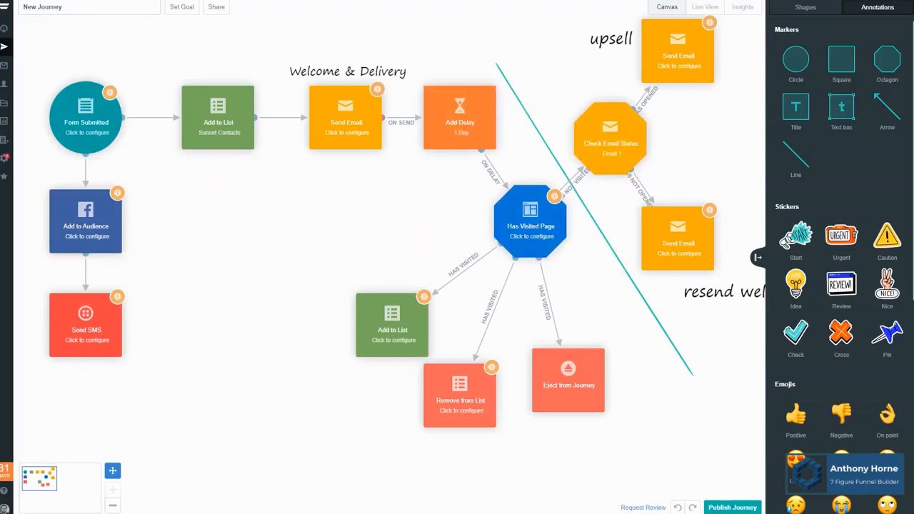
Look through the available triggers, actions and conditions in the shapes library.
click(814, 8)
scroll(859, 328, down, 10)
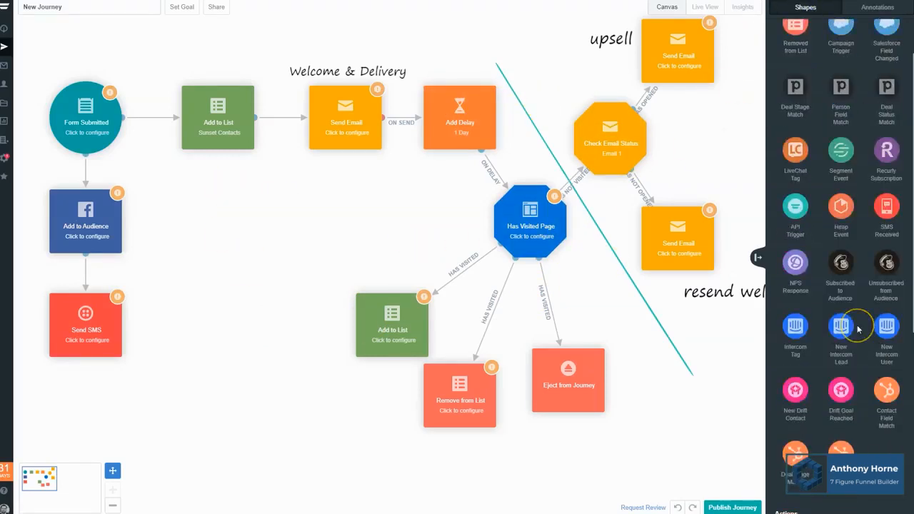
scroll(857, 325, down, 6)
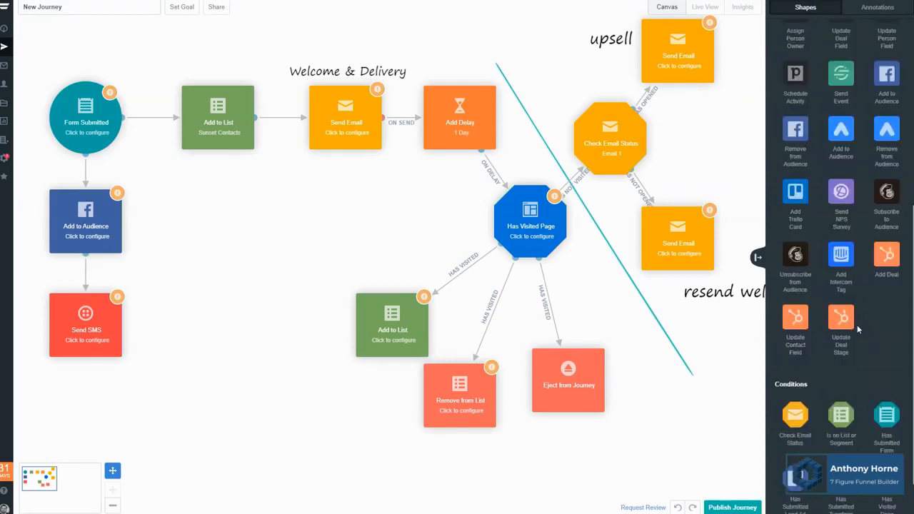
scroll(857, 325, up, 2)
scroll(859, 329, down, 4)
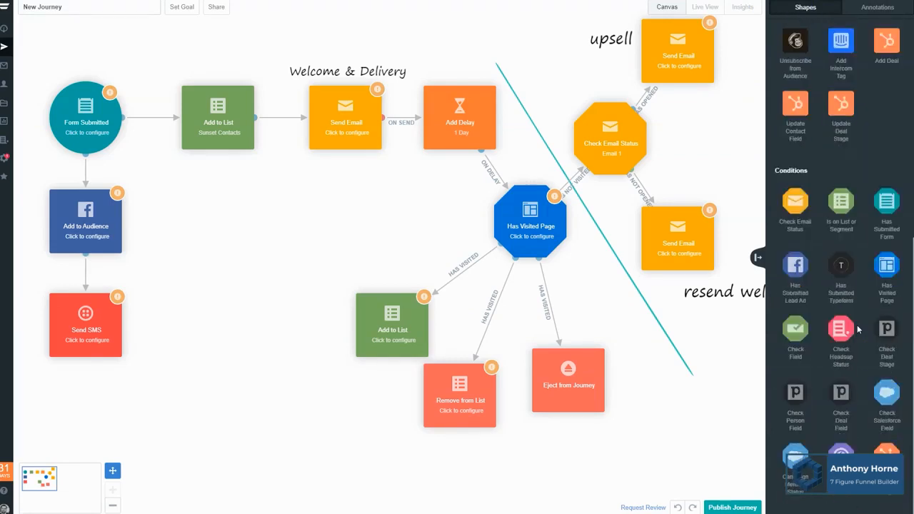